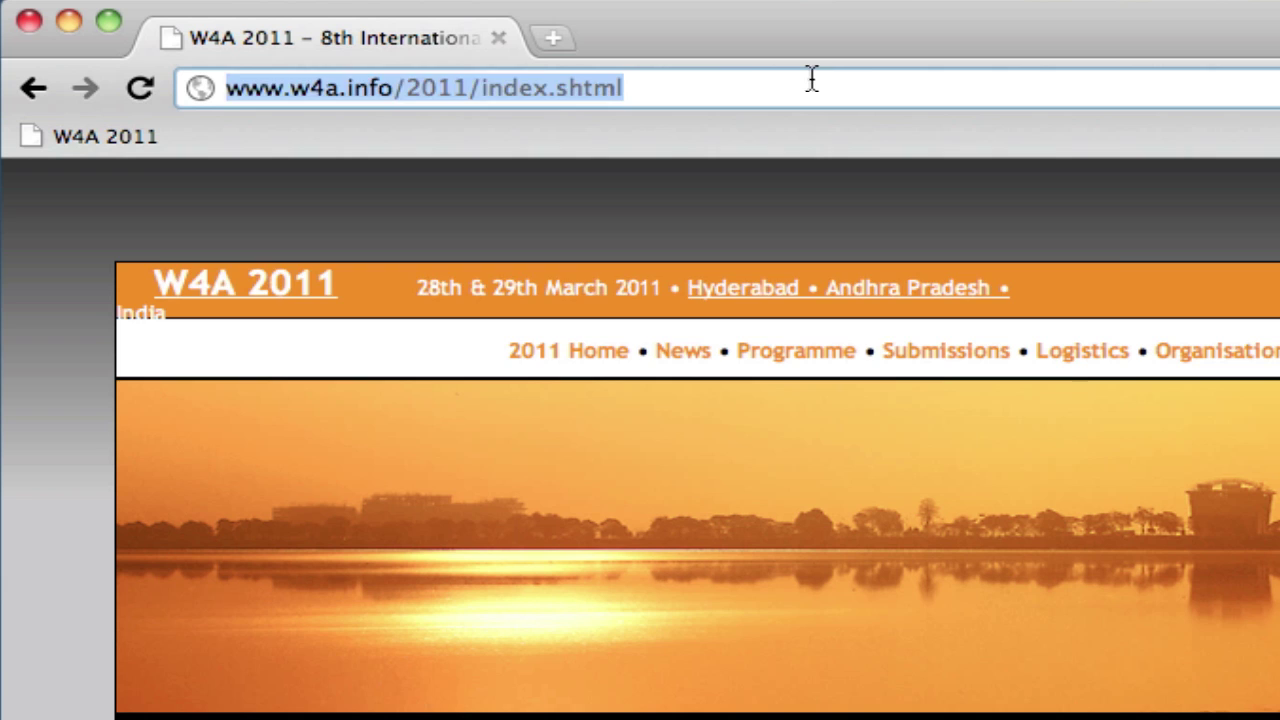
type("www.farf")
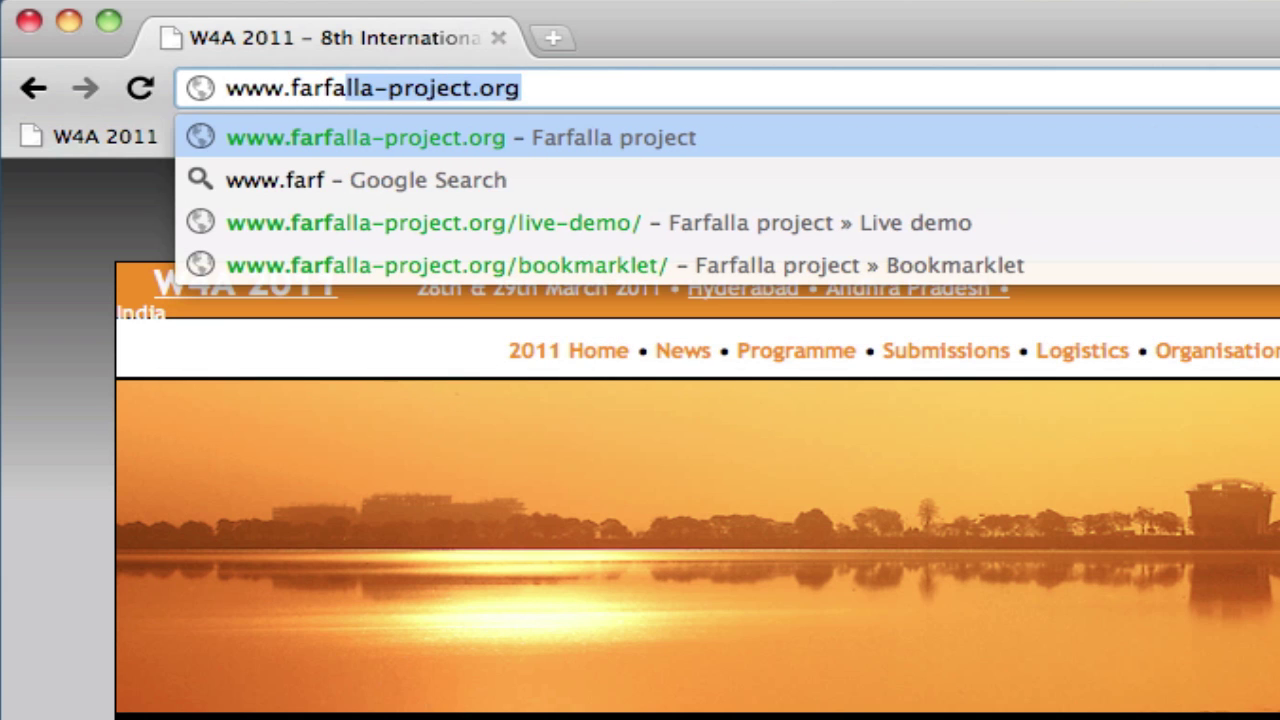
type("alla-pro")
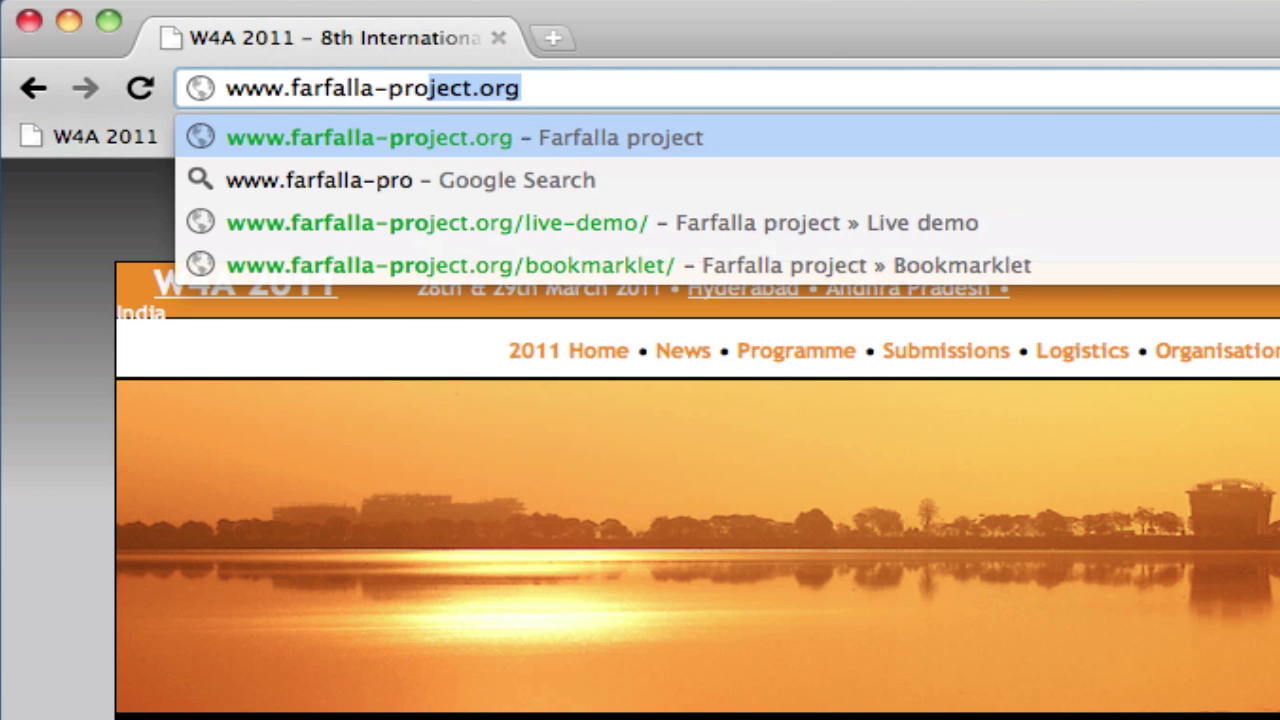
type("ject.org")
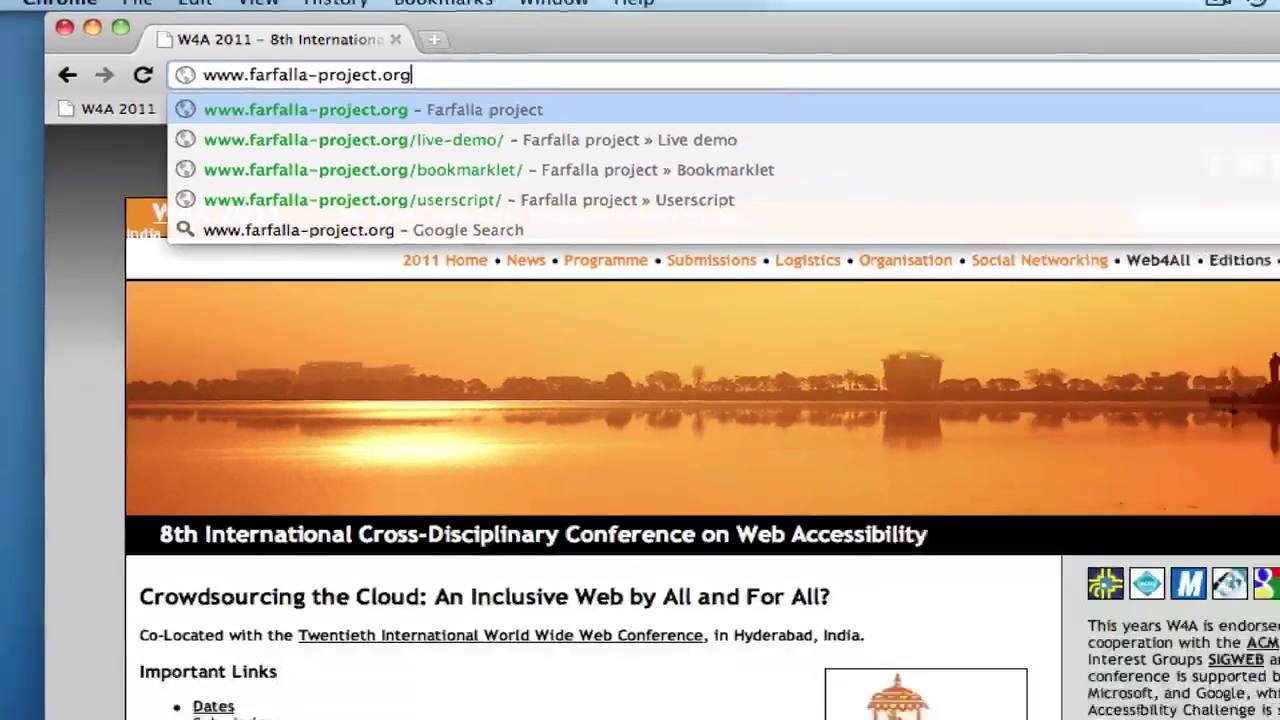
key("Return")
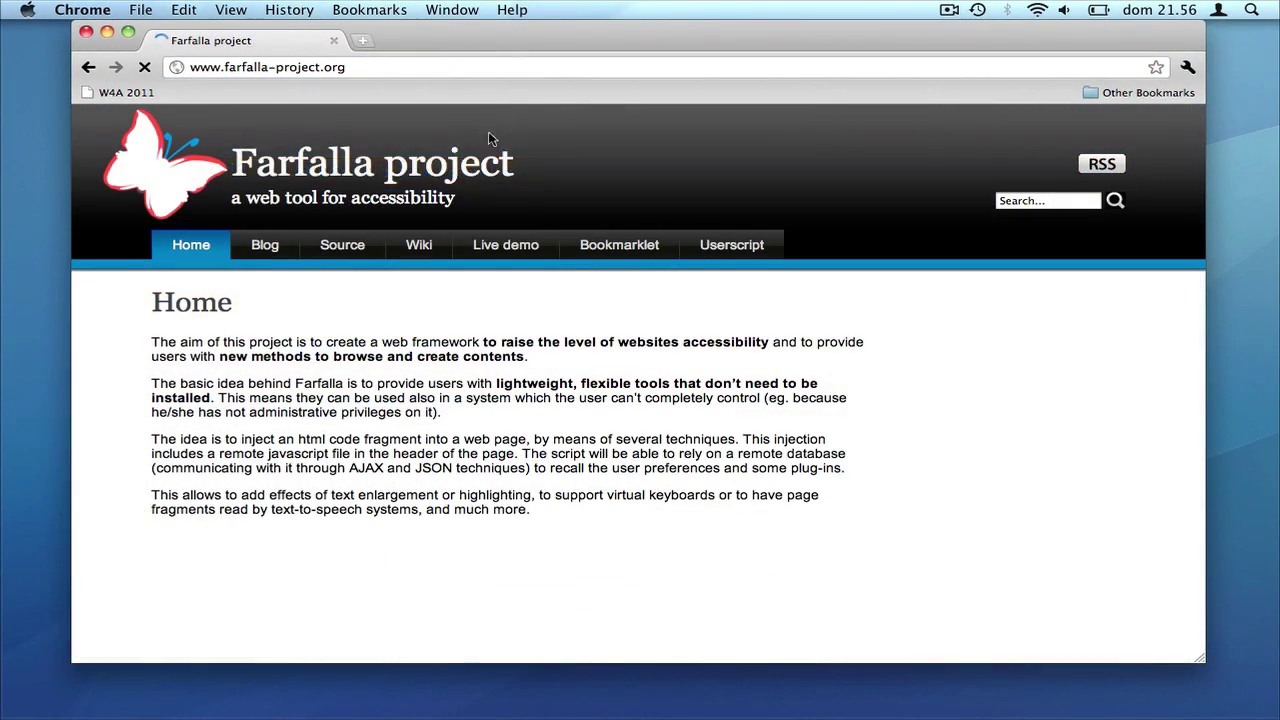
- On the Live demo page, apply the Mouse Only profile to enable the keyboard plugin
left_click(499, 252)
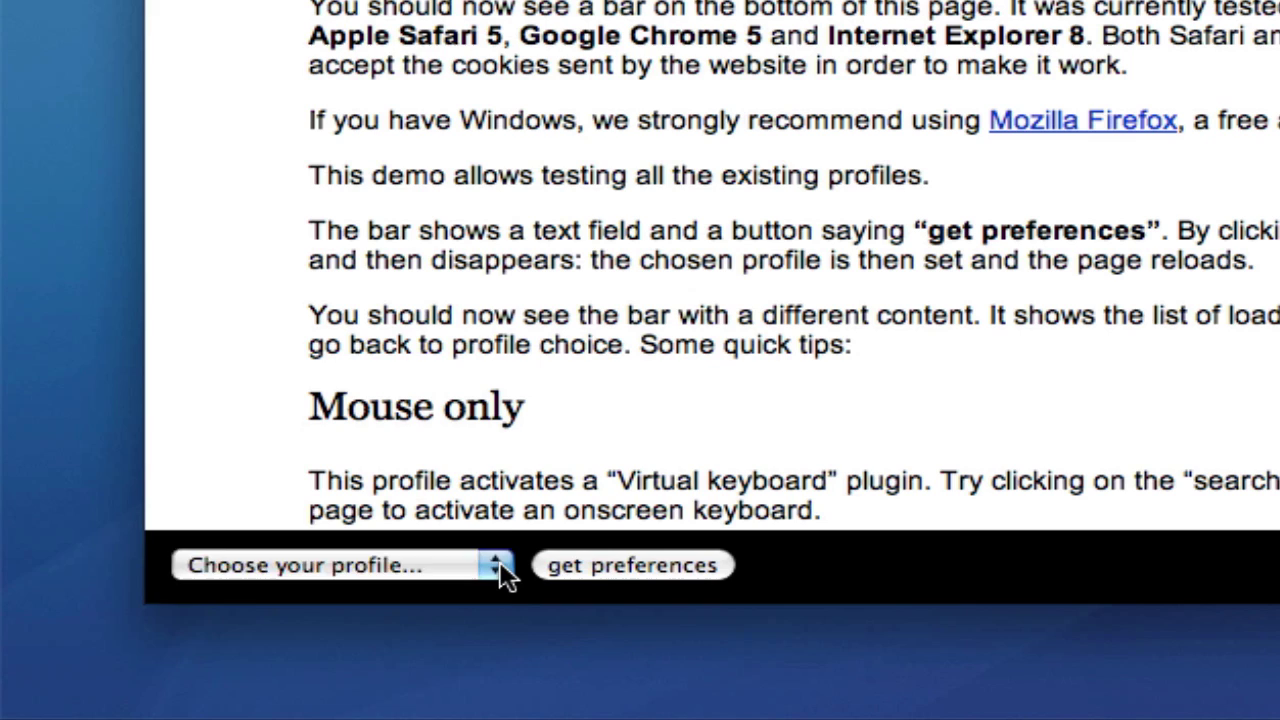
left_click(502, 568)
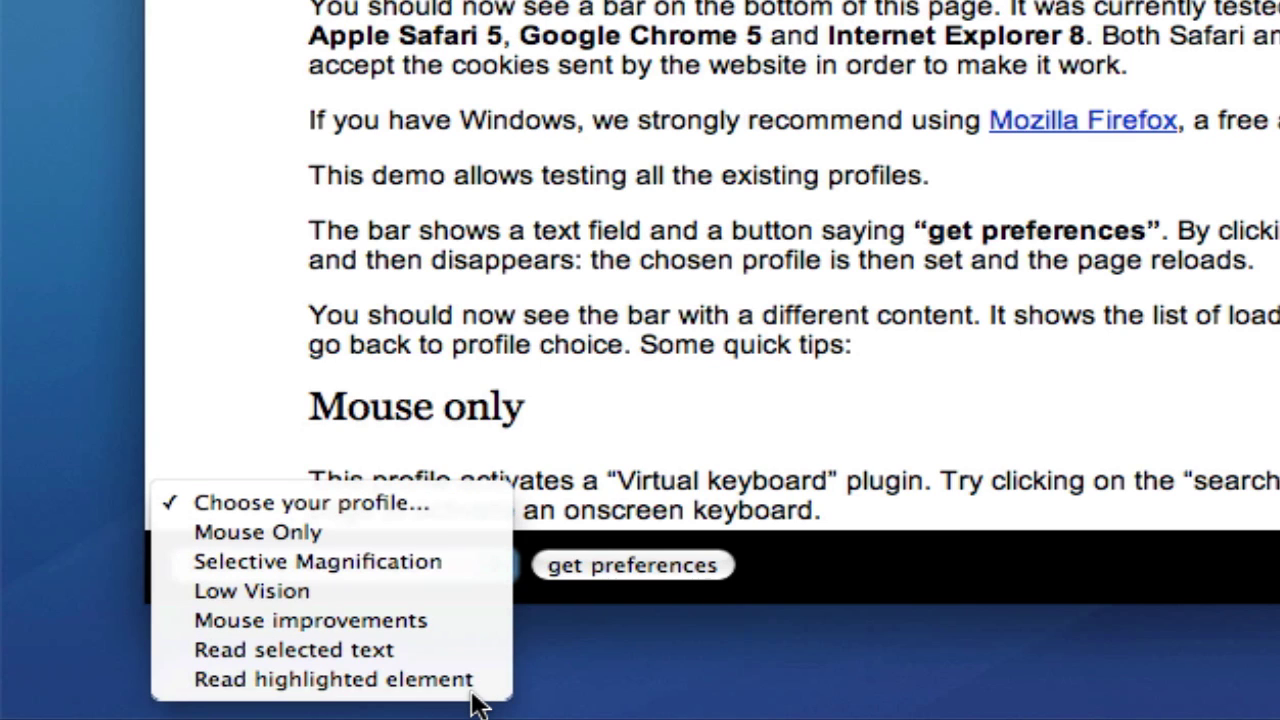
left_click(454, 528)
left_click(626, 561)
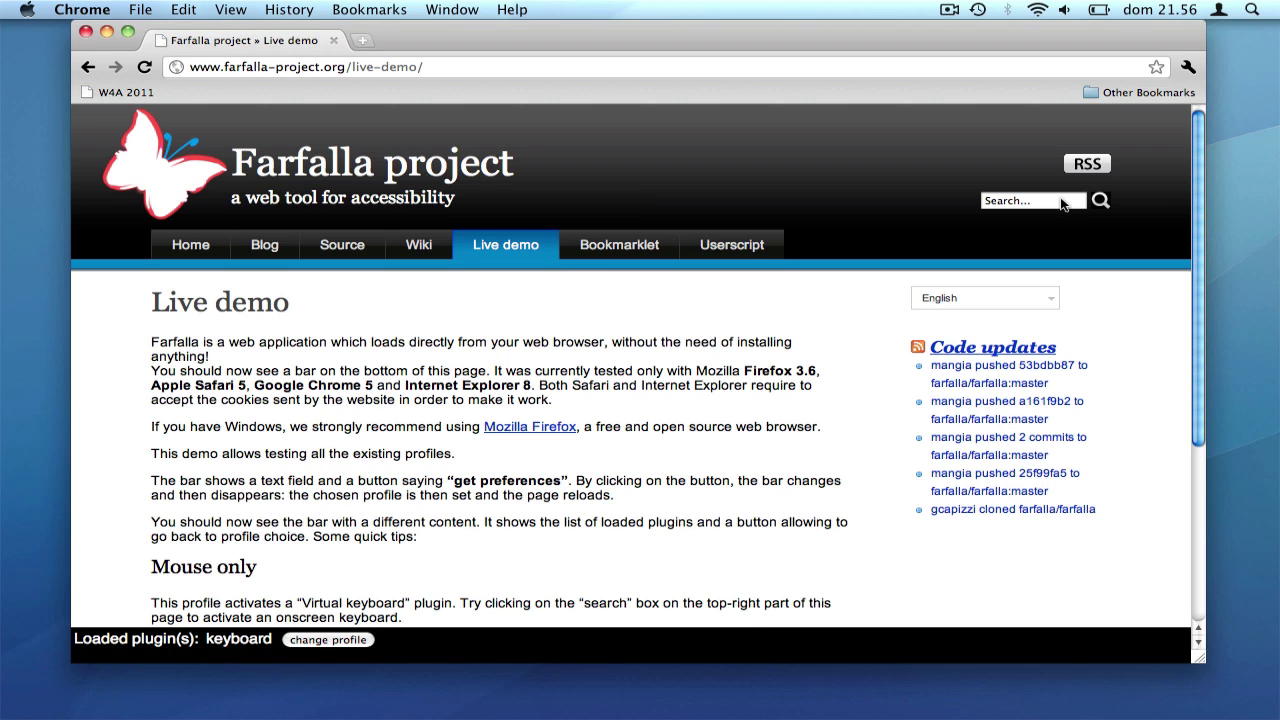
- Enter 'hello' in the search box with the on-screen keyboard, then return to profile choice
left_click(1063, 203)
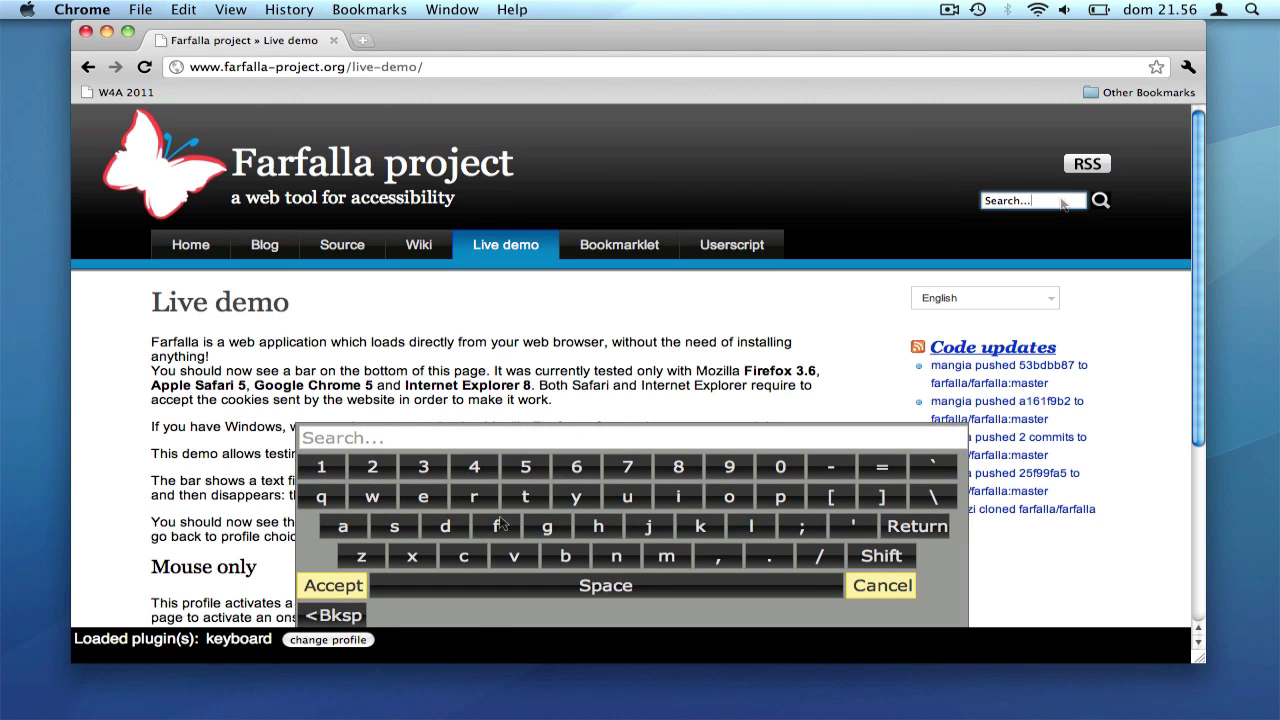
left_click(600, 528)
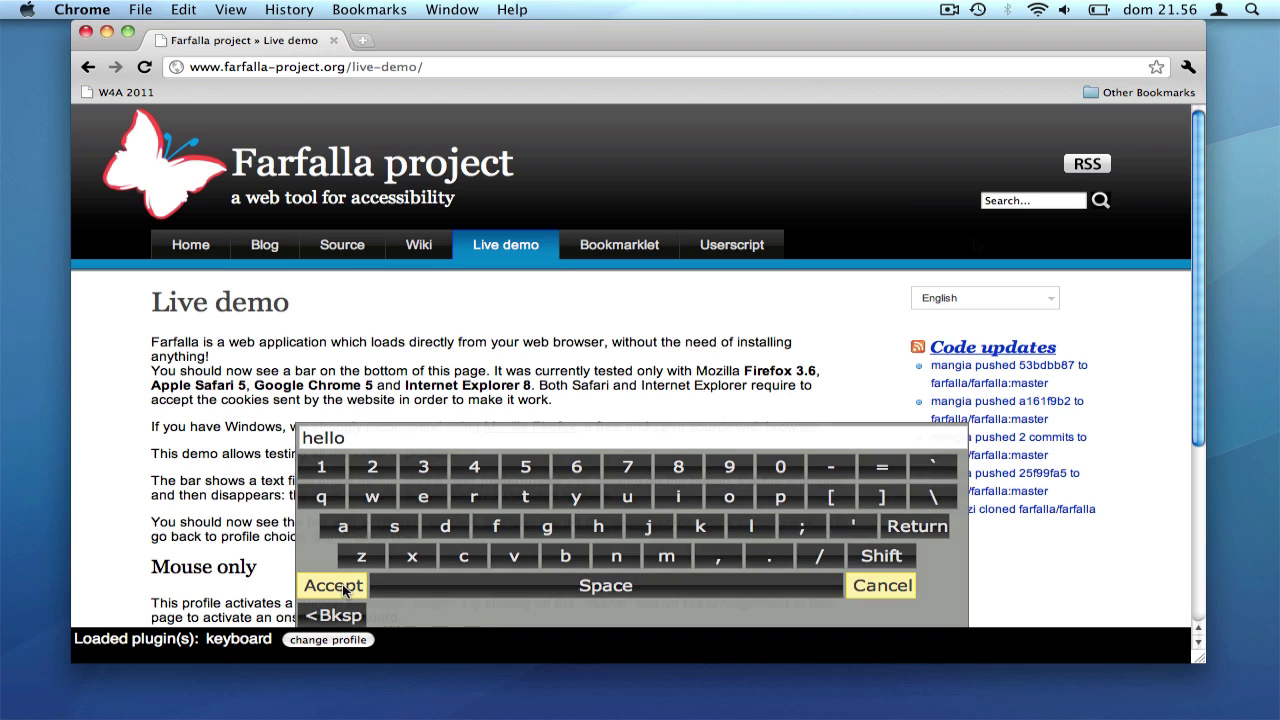
left_click(356, 586)
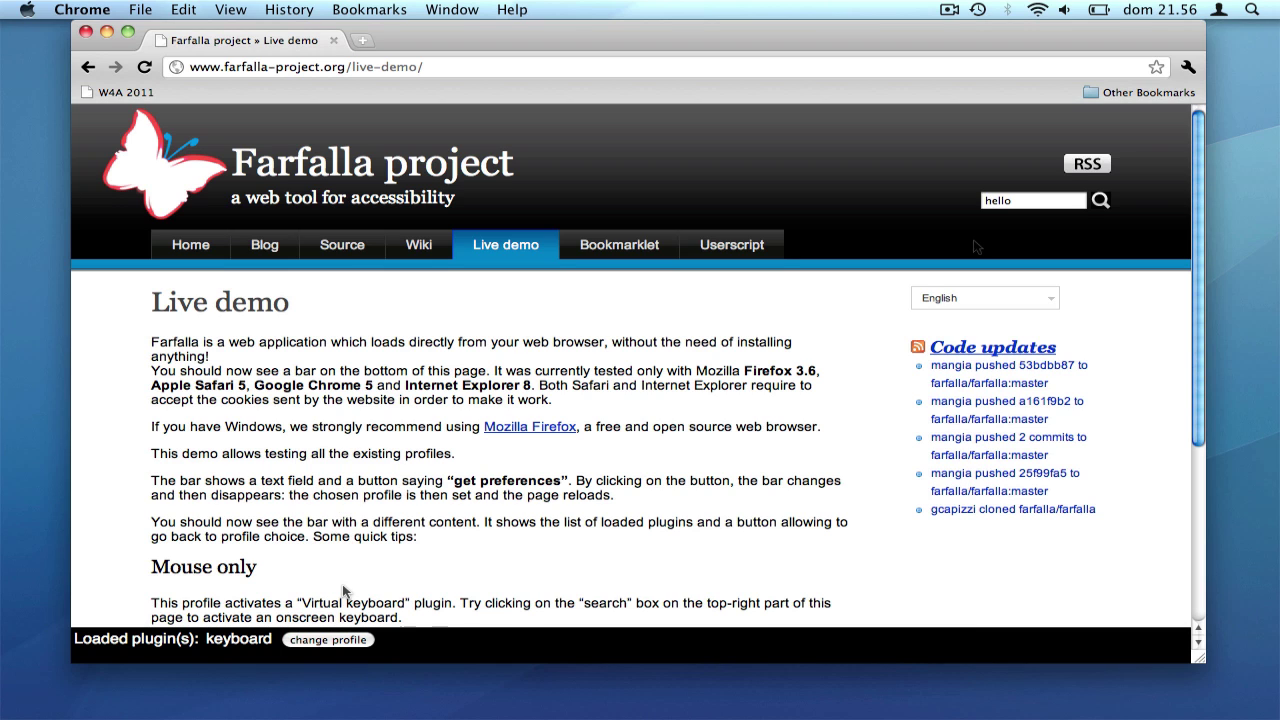
left_click(341, 640)
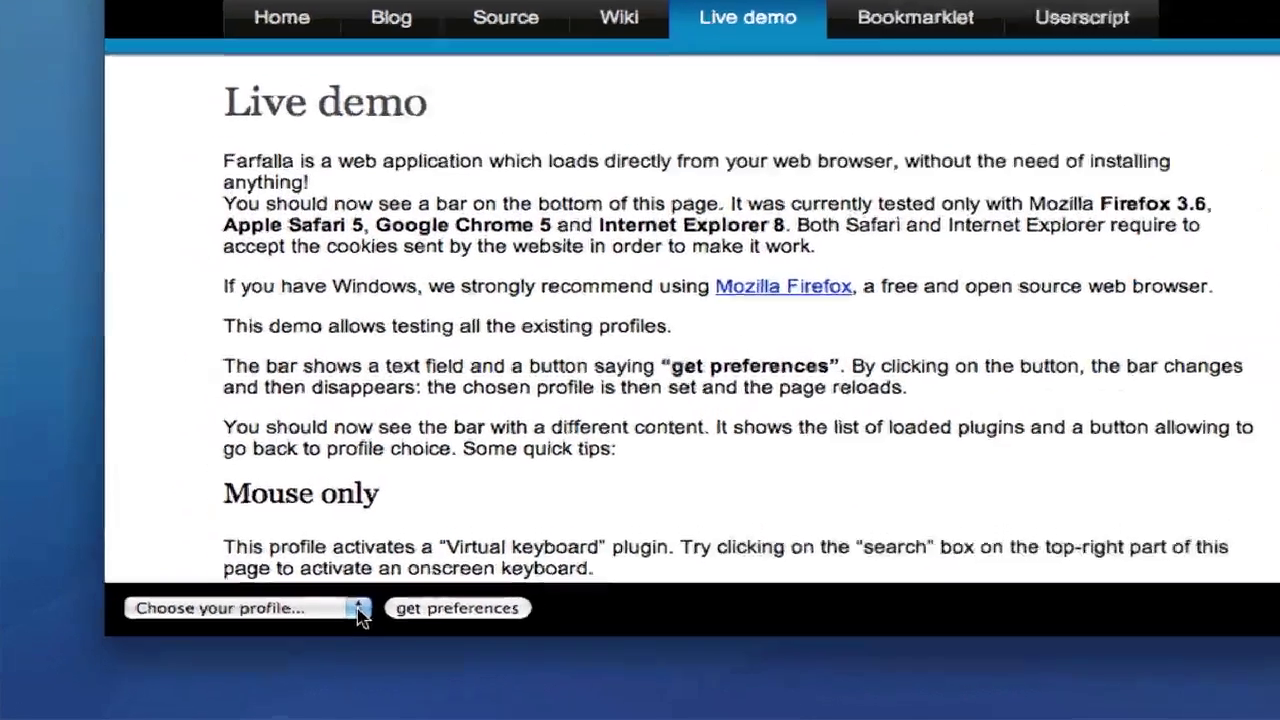
- Apply the Selective Magnification profile from the profile dropdown
left_click(245, 646)
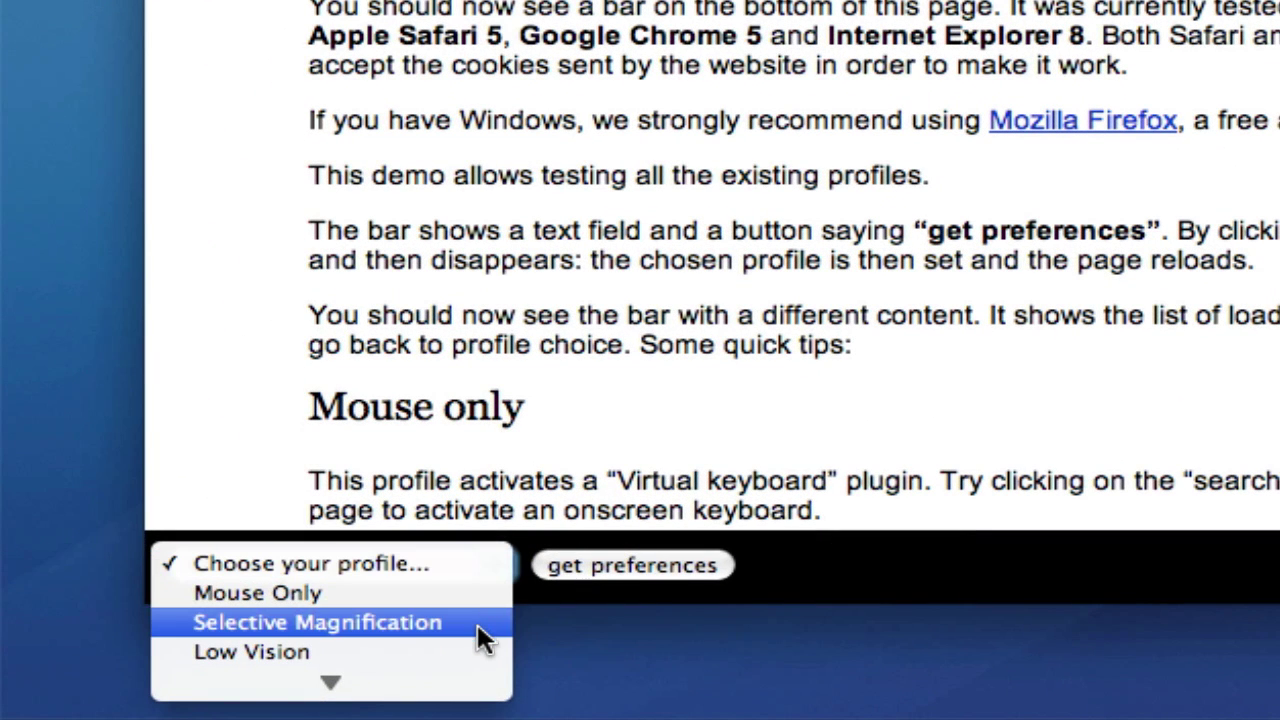
left_click(477, 624)
left_click(634, 568)
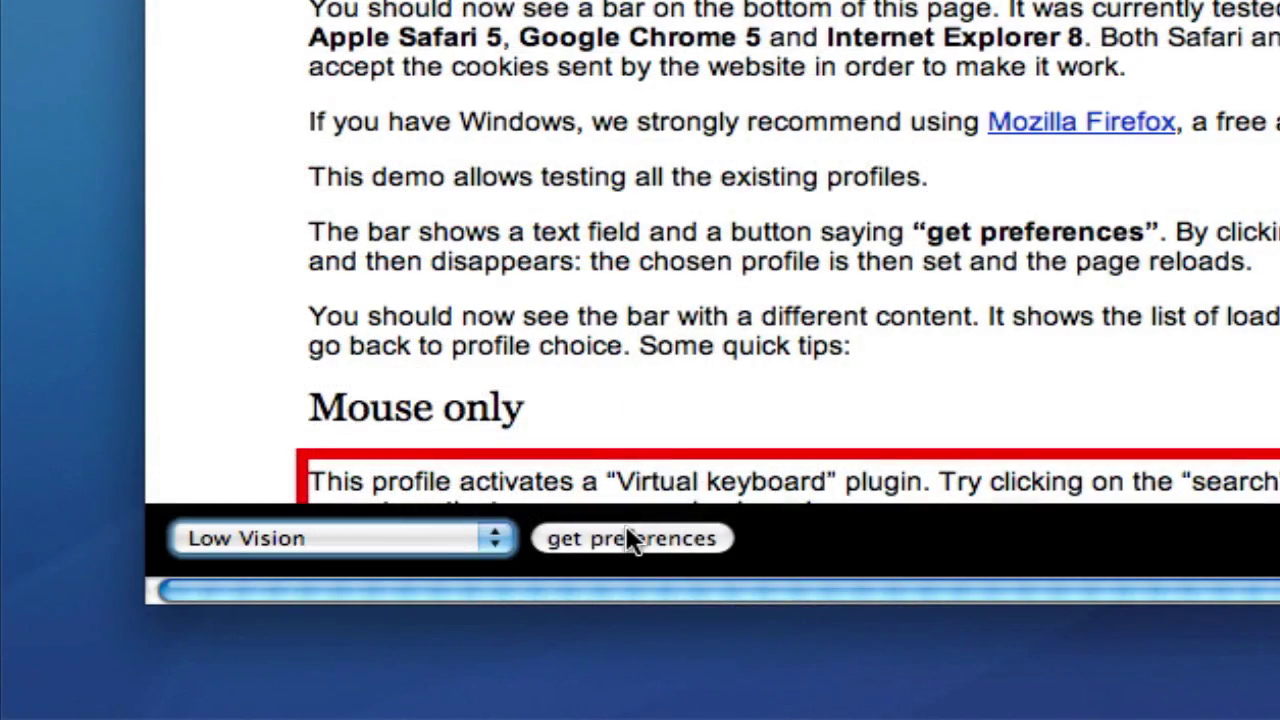
- Apply Low Vision, turn on high contrast and enlarge the text three steps, then change profile
left_click(630, 540)
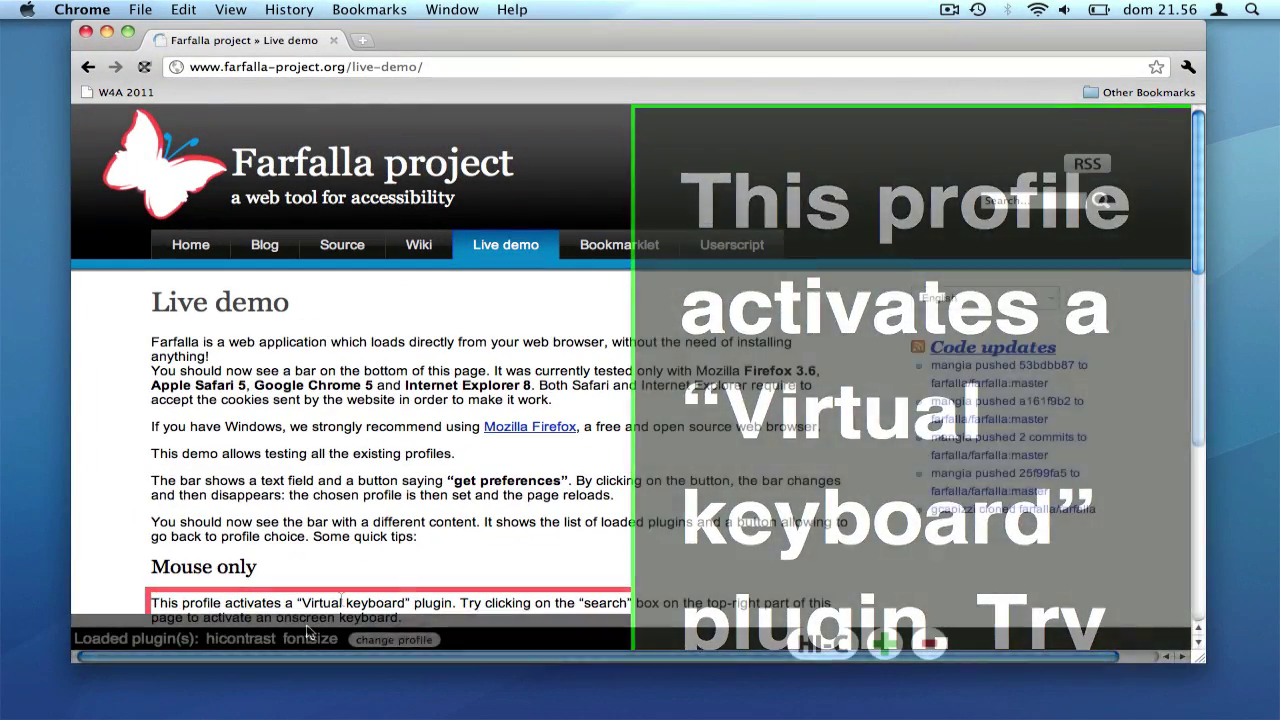
left_click(813, 647)
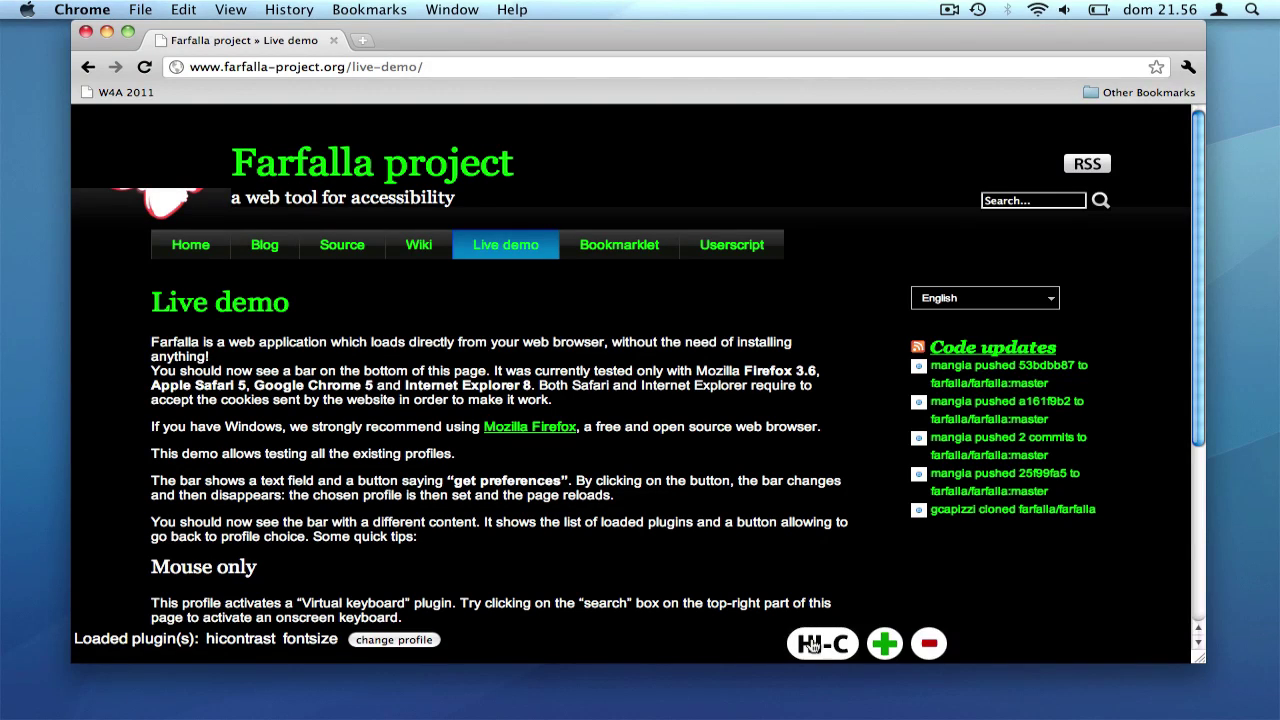
left_click(885, 644)
left_click(885, 644)
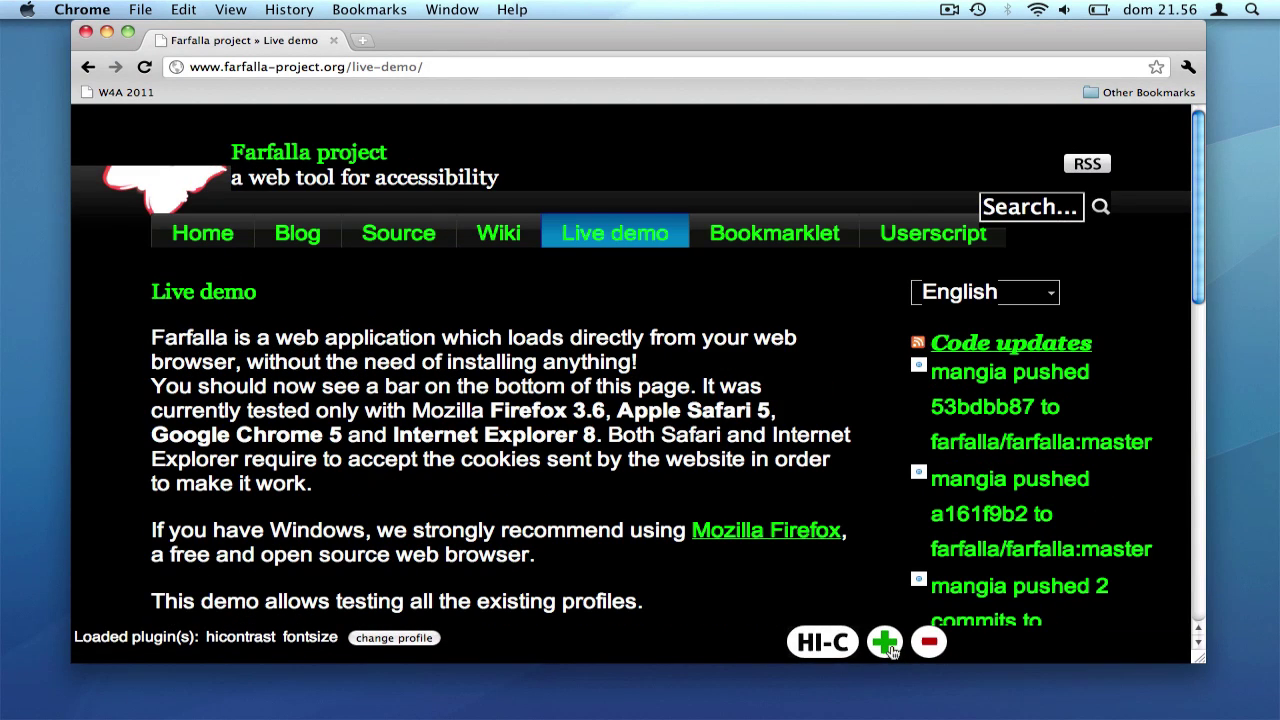
left_click(889, 646)
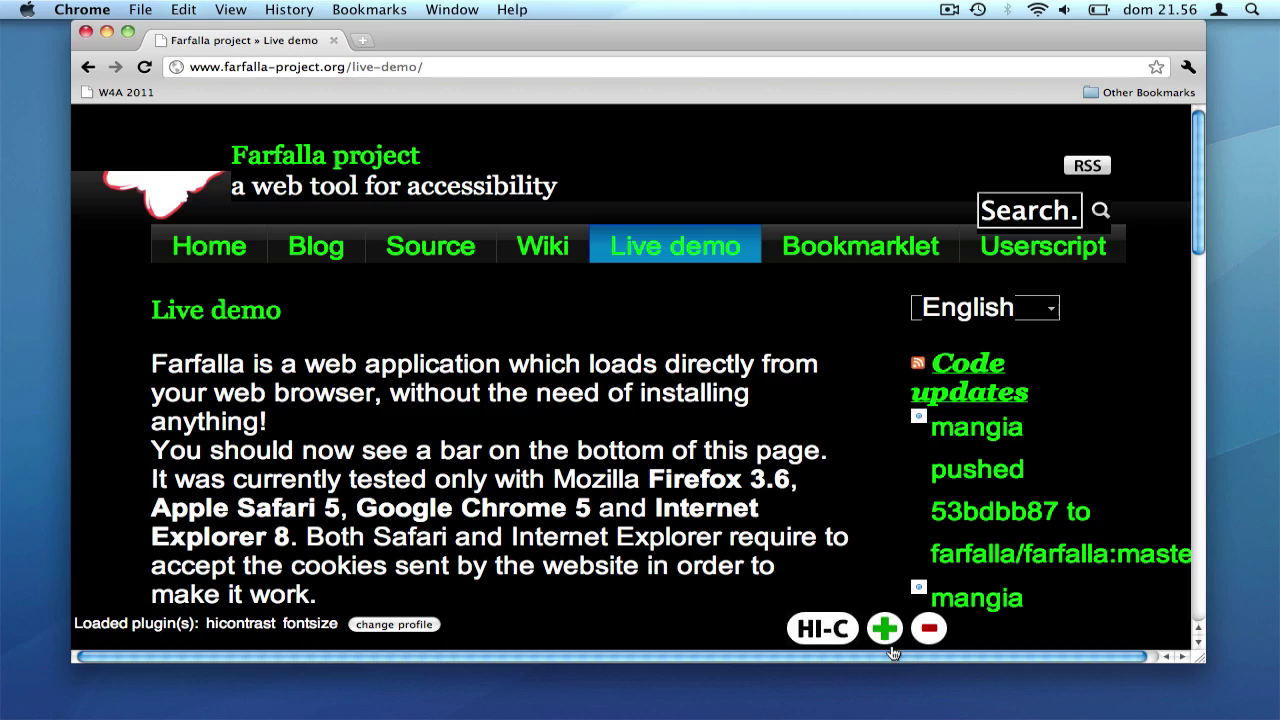
scroll(652, 455, "down", 15)
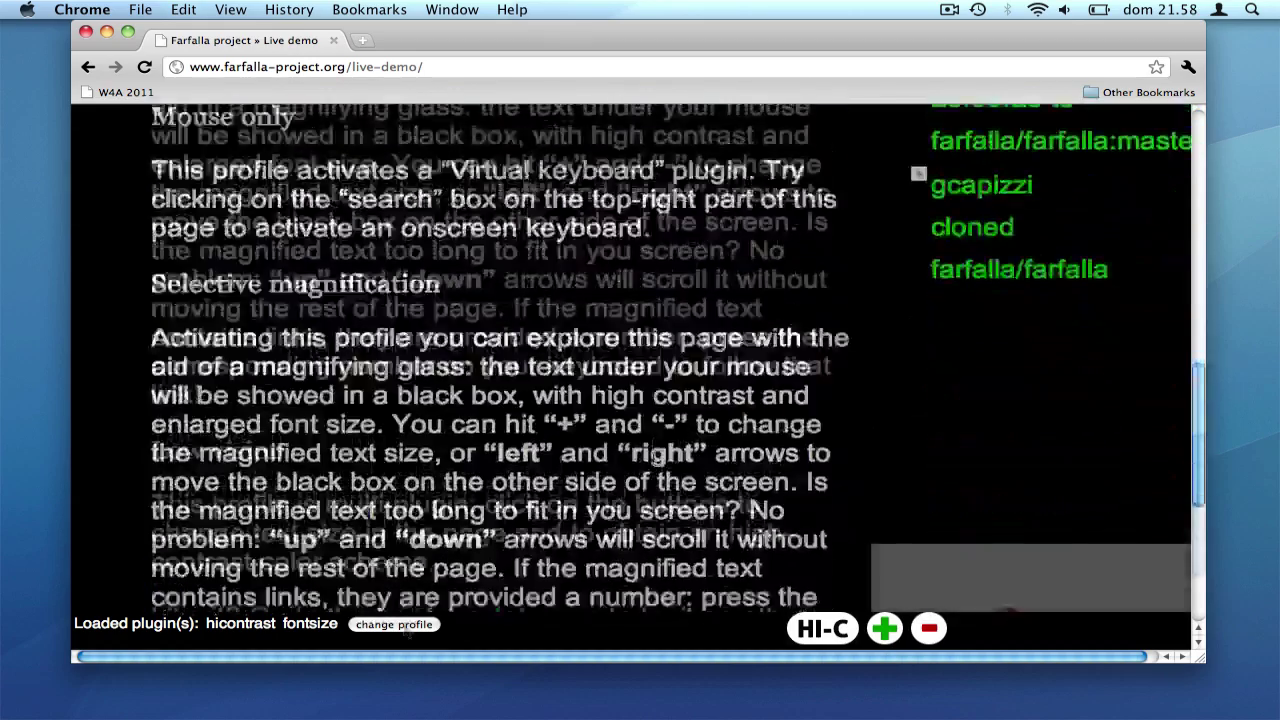
left_click(394, 624)
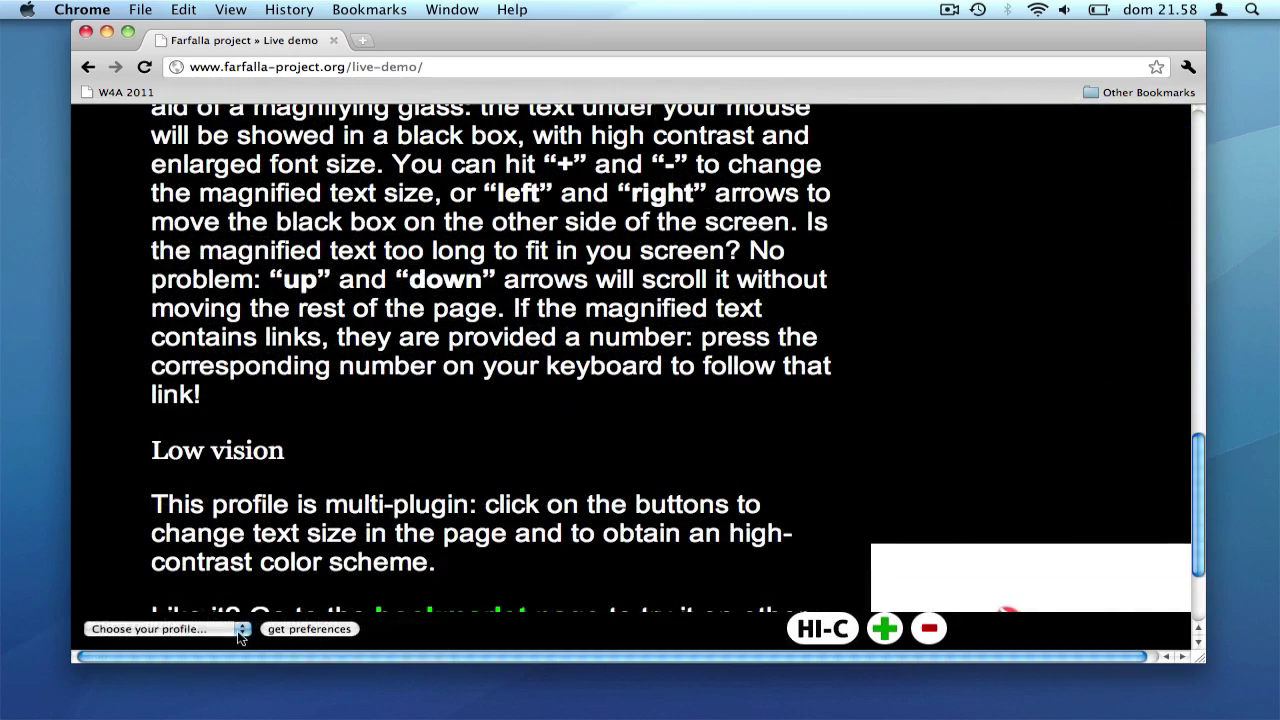
- Apply the Mouse improvements profile with the bigcursor plugin, then reopen the profile list
left_click(240, 637)
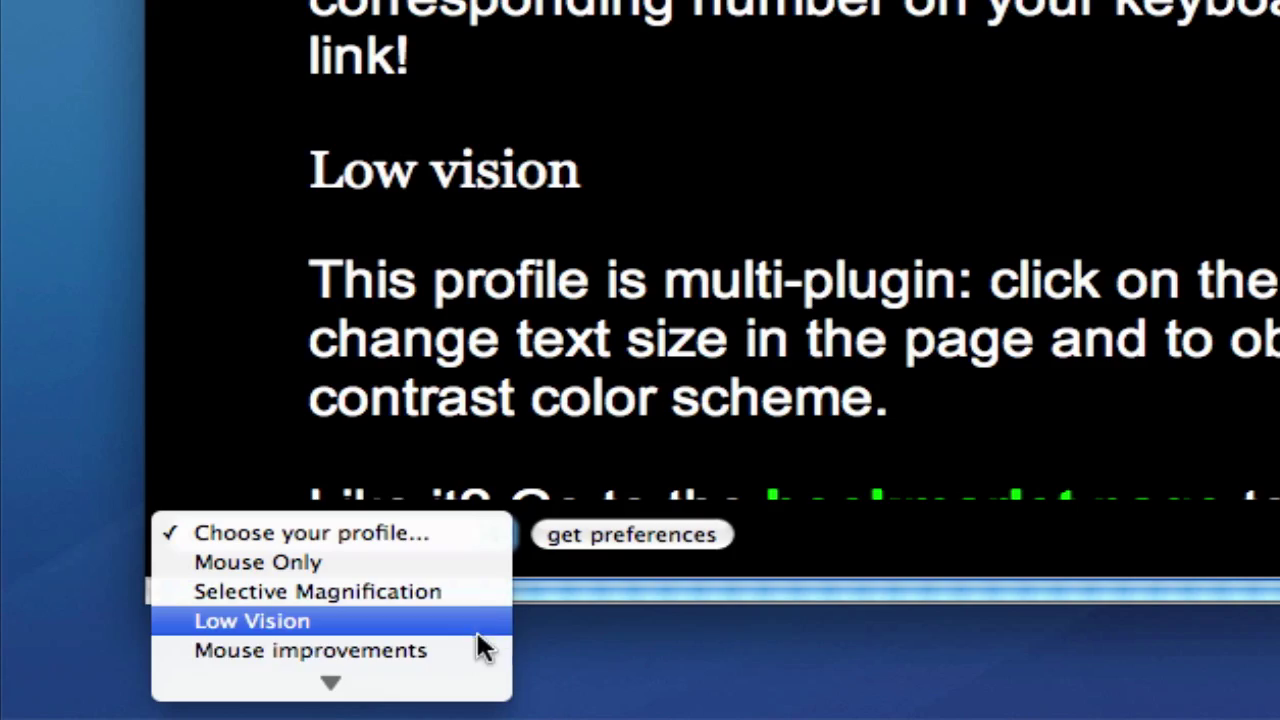
left_click(475, 650)
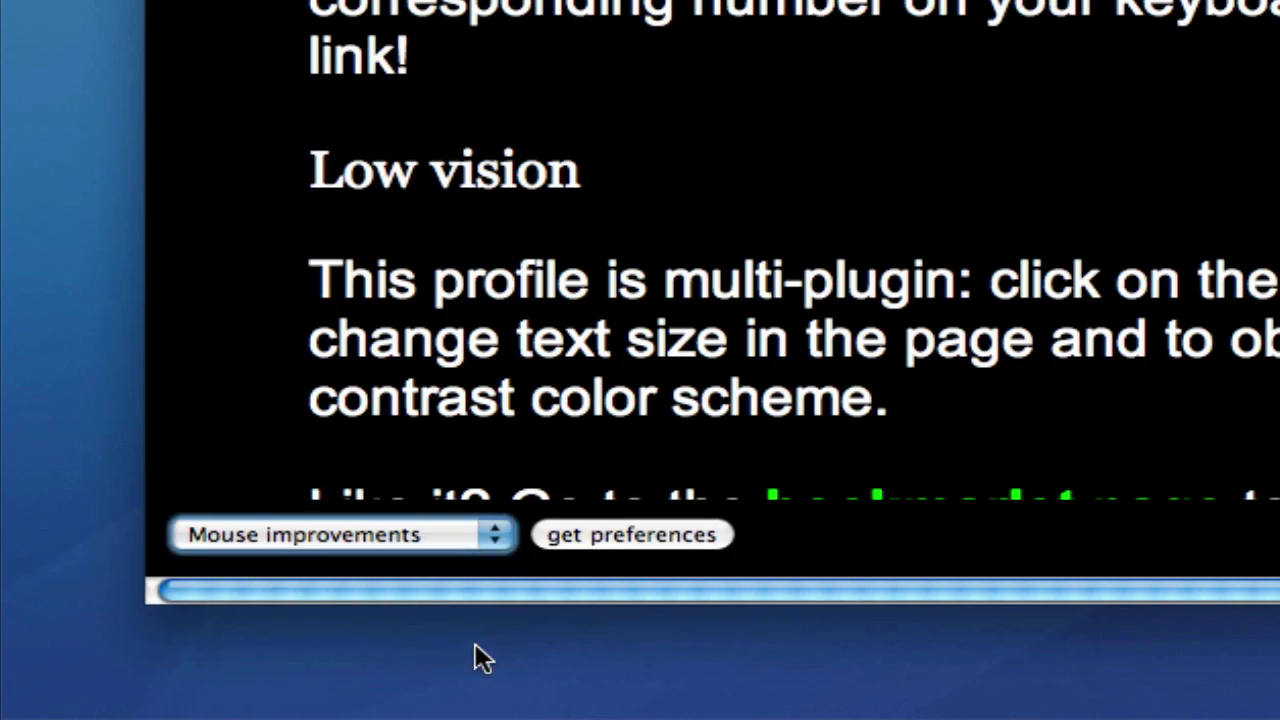
left_click(595, 546)
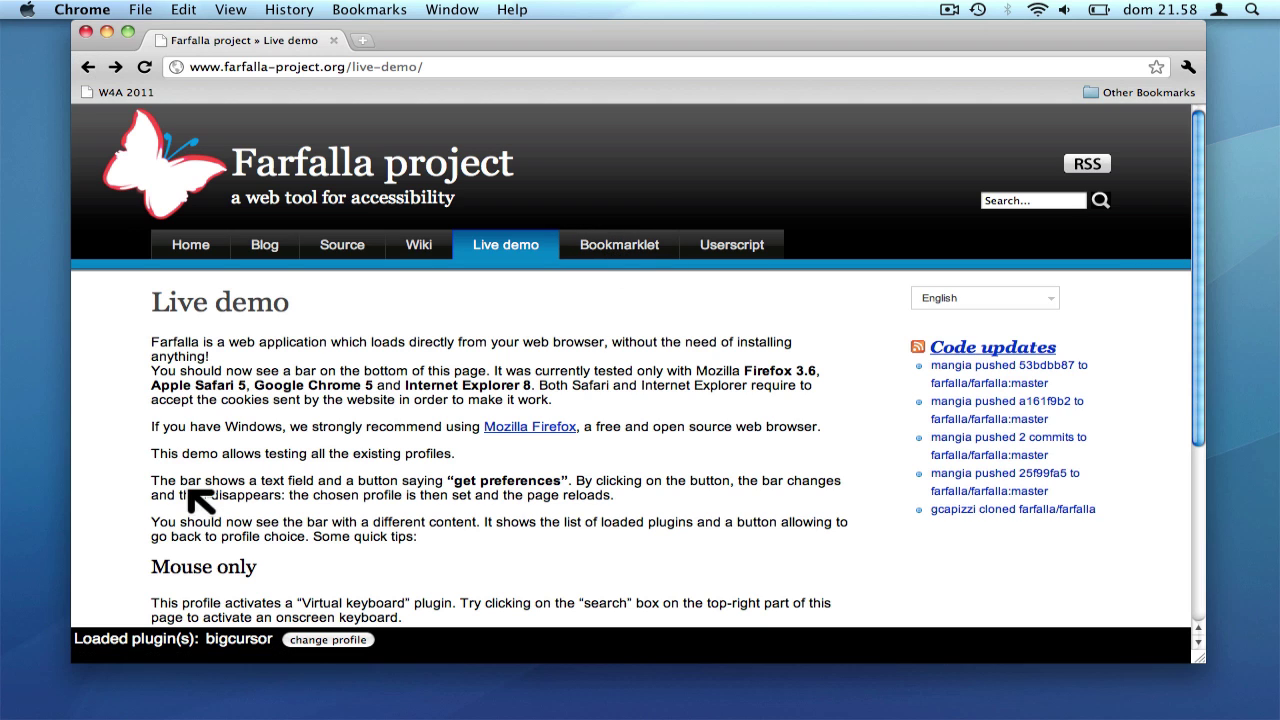
left_click(294, 641)
left_click(224, 646)
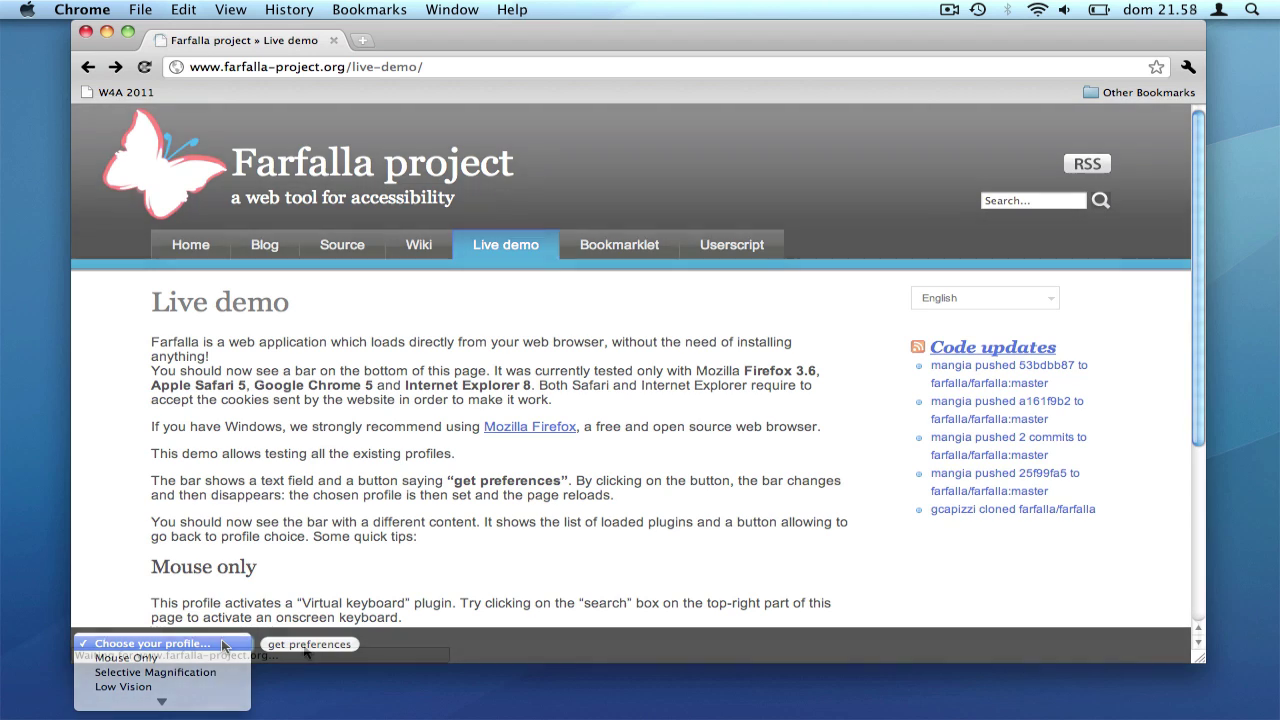
- Apply 'Read selected text' and select 'This demo allows testing all the existing profiles.'
left_click(204, 686)
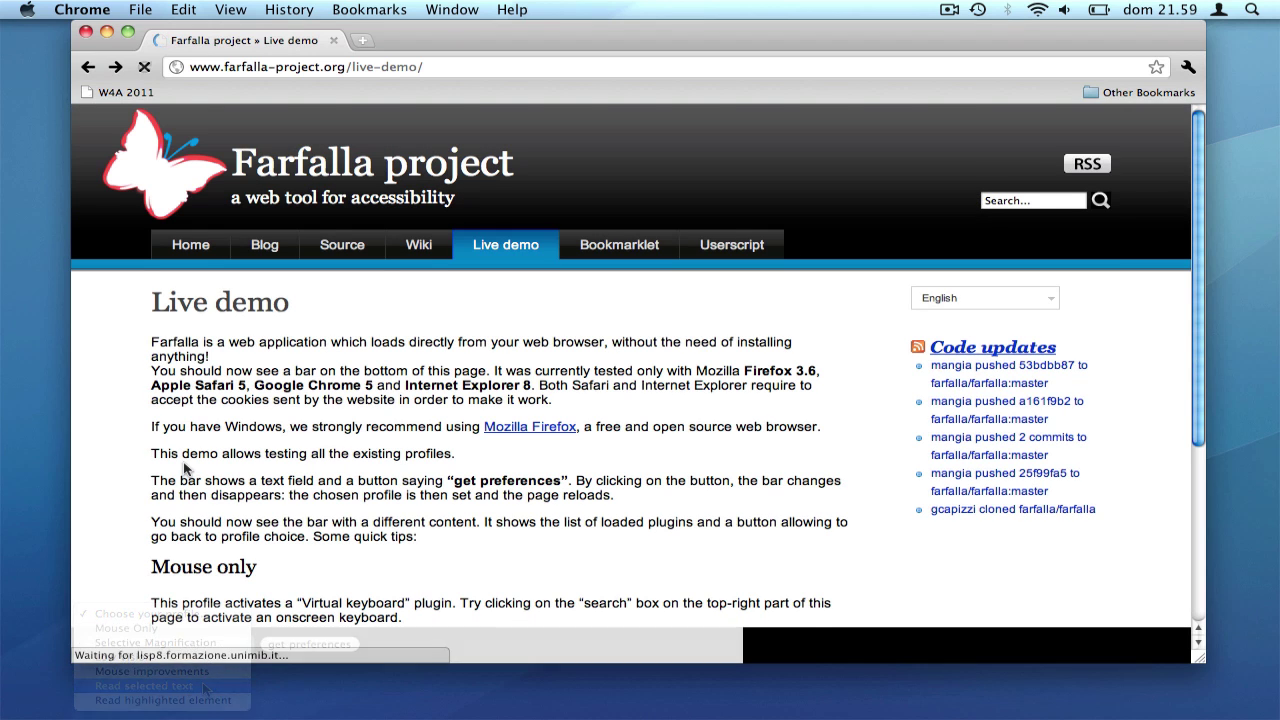
left_click_drag(152, 455, 455, 457)
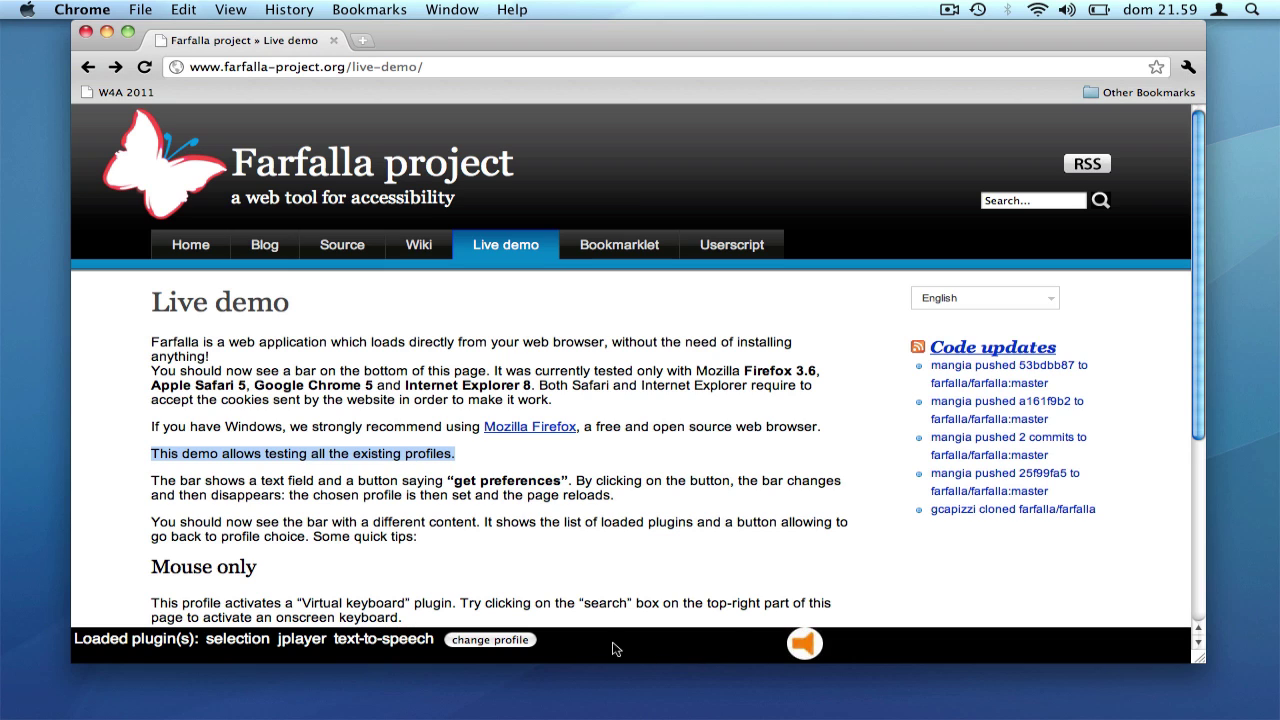
- Drag the Farfalla Bookmarklet link from the Bookmarklet page onto the bookmarks bar
left_click(495, 640)
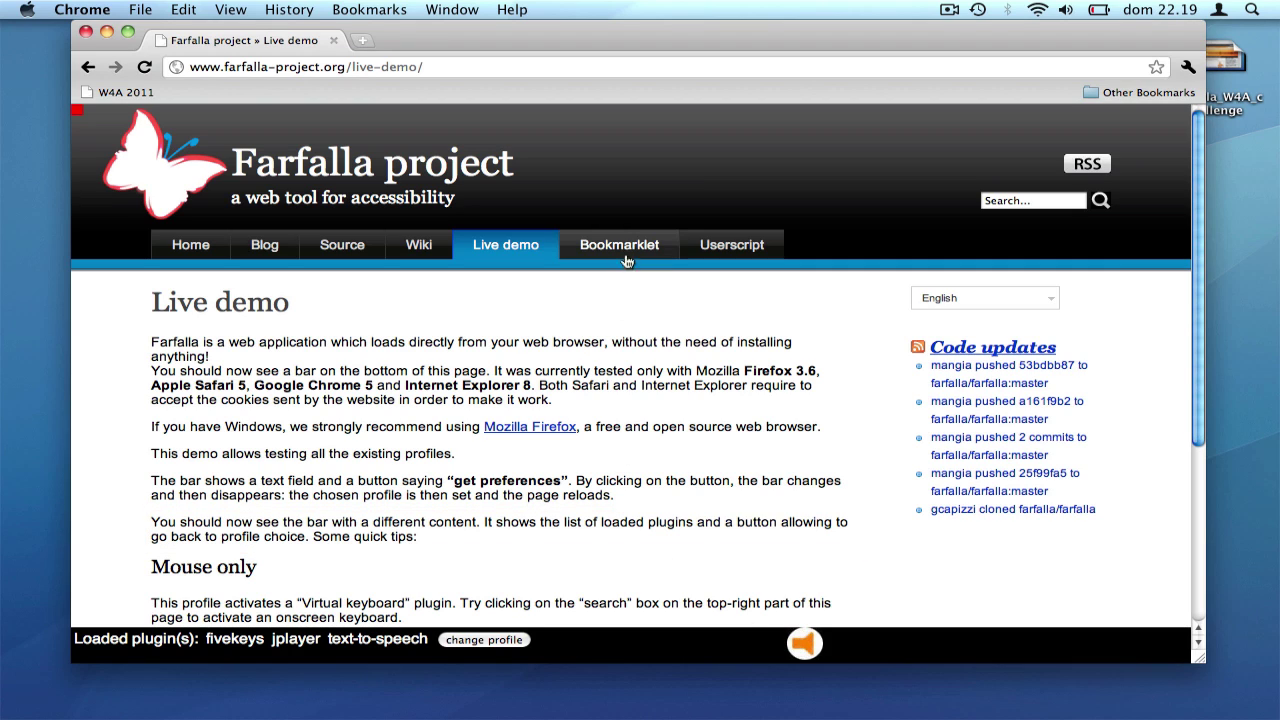
left_click(627, 248)
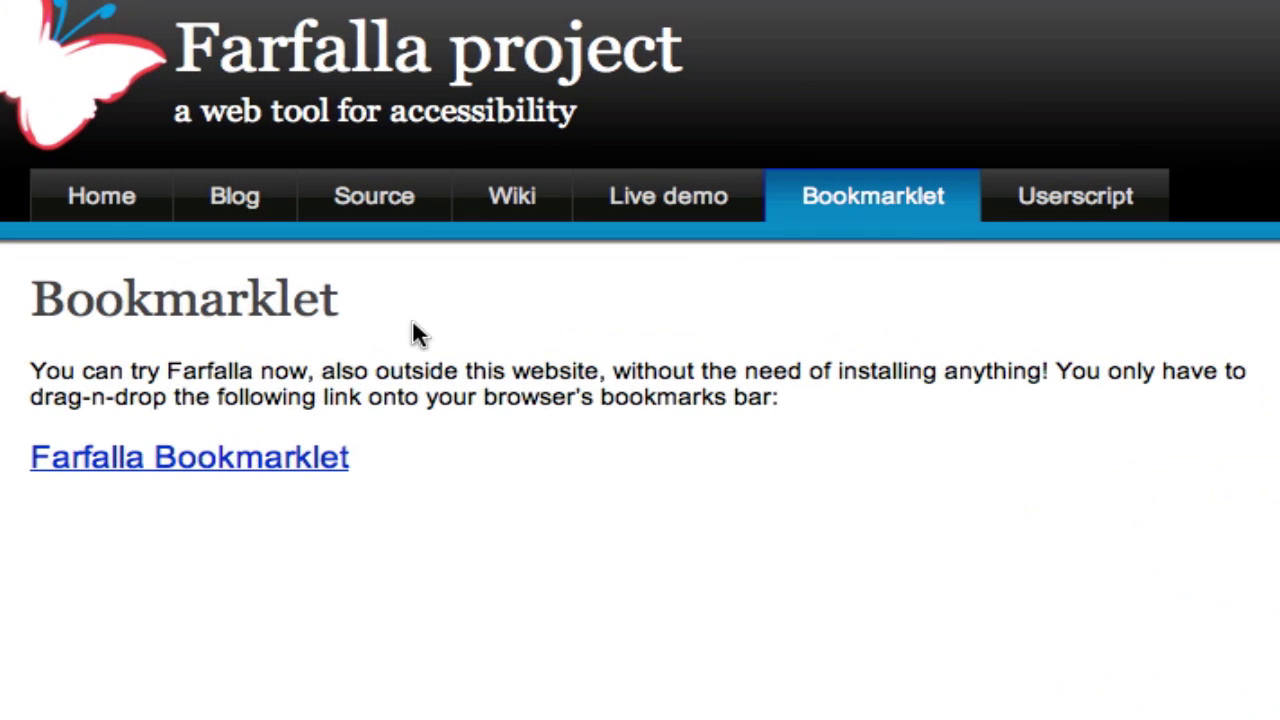
left_click_drag(228, 450, 351, 278)
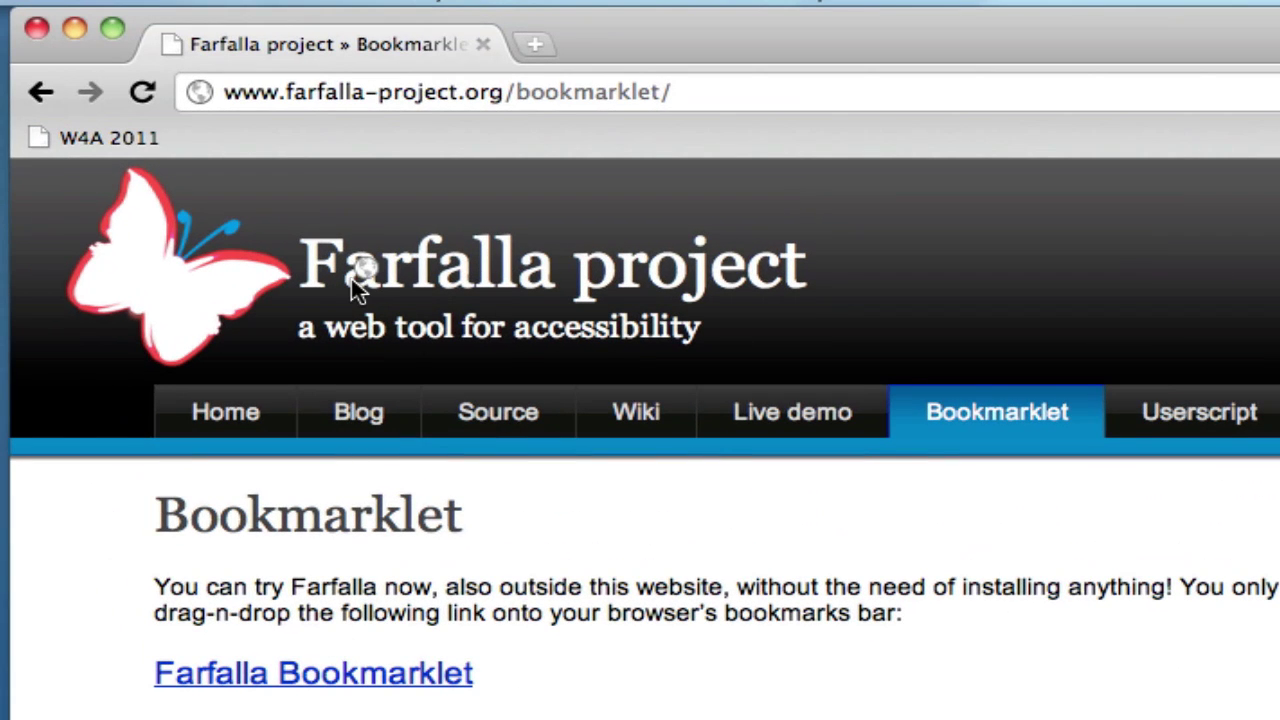
left_click_drag(327, 149, 324, 141)
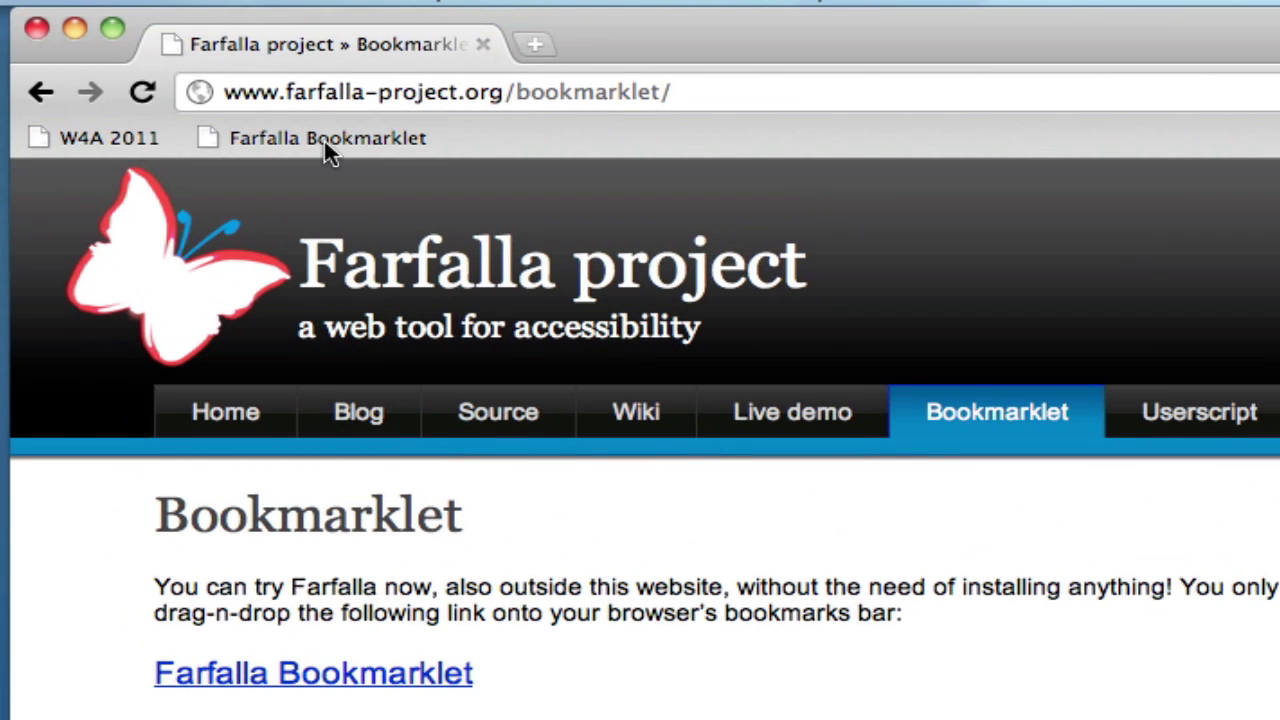
left_click(535, 44)
type("www.gnu.org")
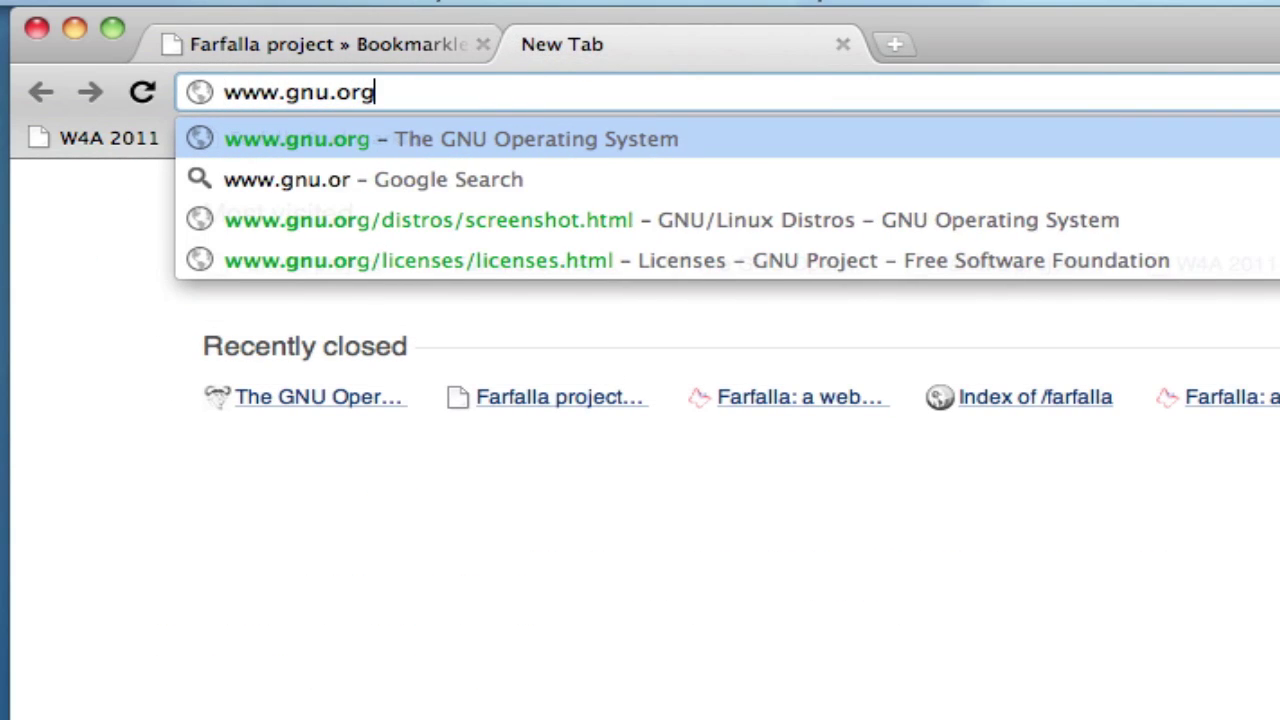
key("Return")
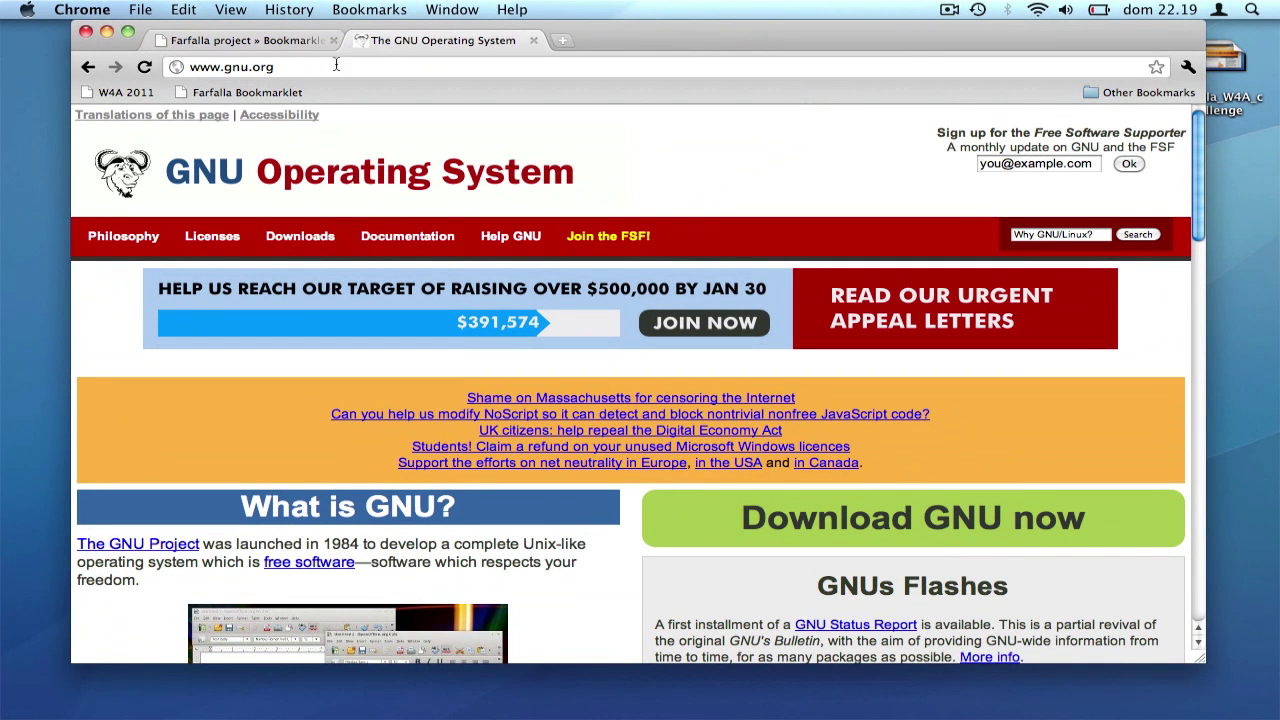
- Run the Farfalla Bookmarklet on gnu.org, step through links, and open the Documentation page
left_click(273, 95)
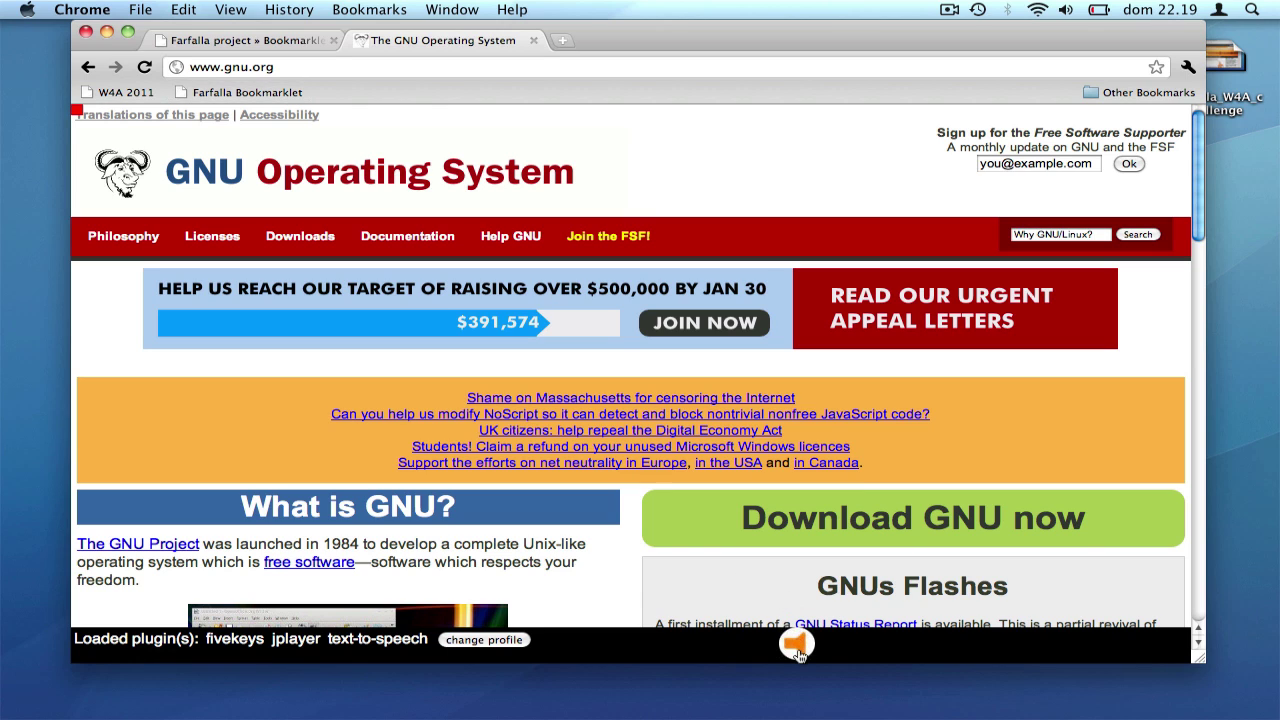
key("Left")
key("Left")
key("Left")
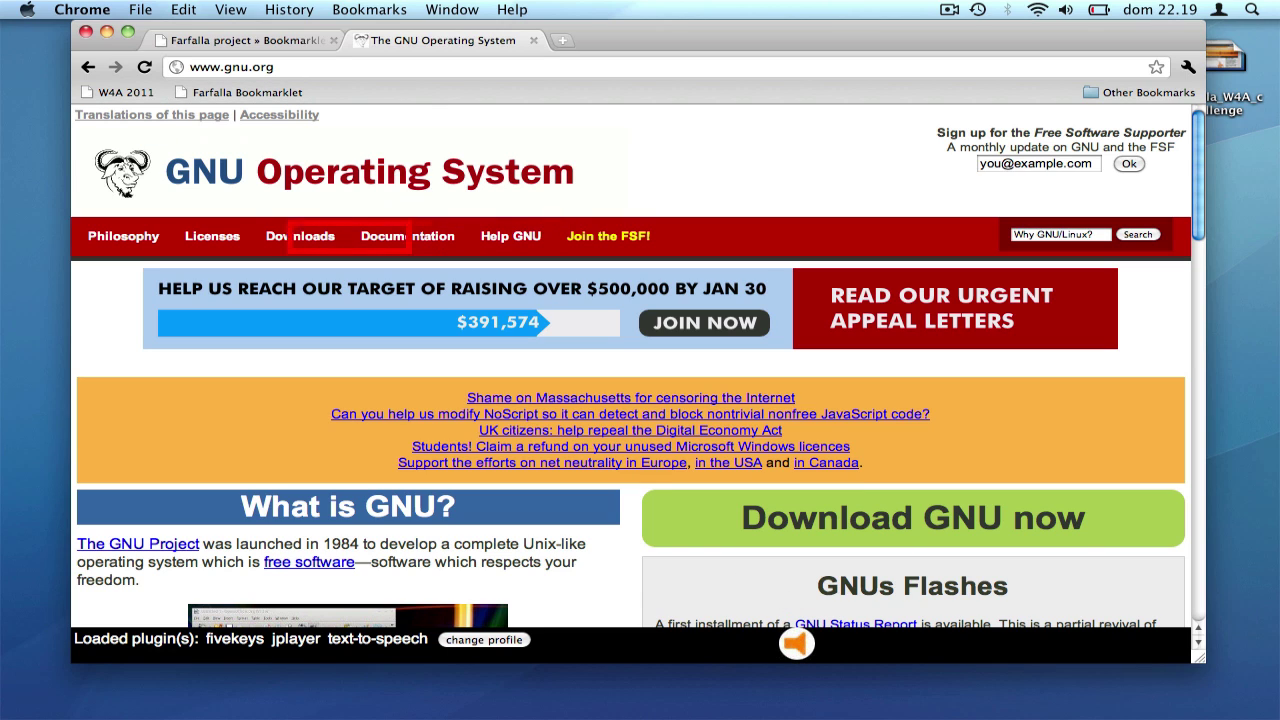
left_click(429, 241)
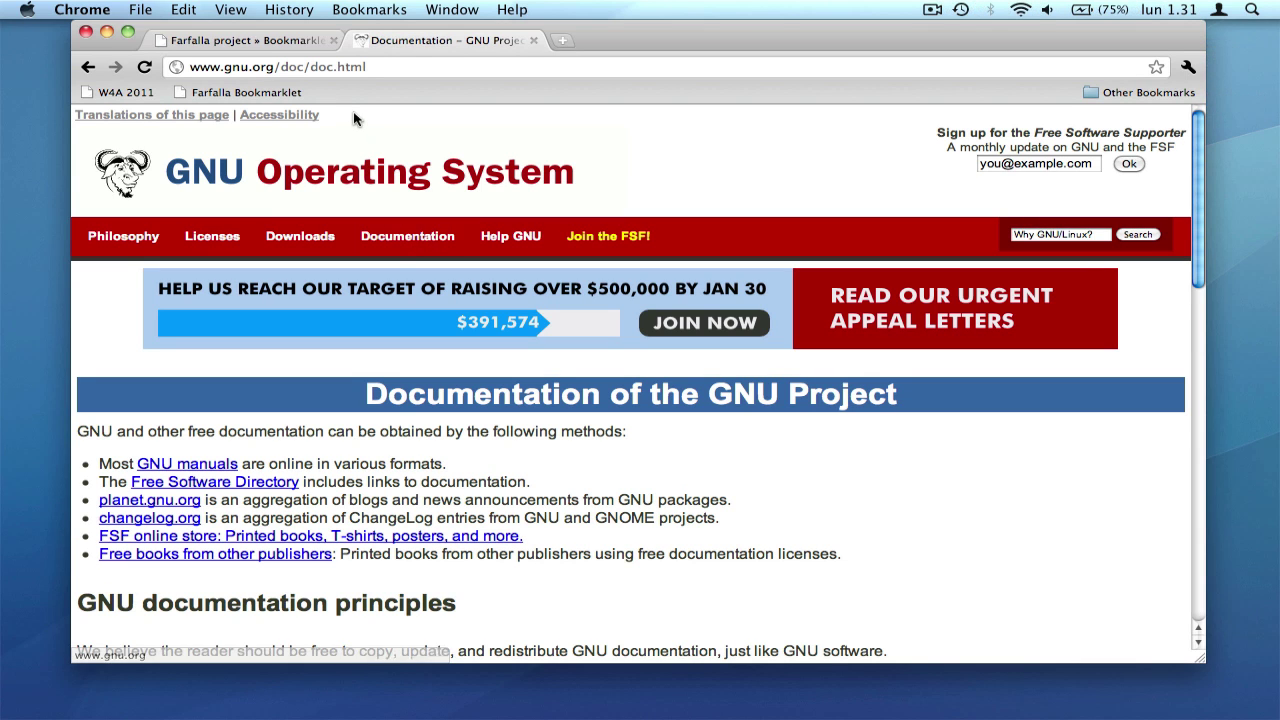
- From the Farfalla tab's Userscript page, download and install the Farfalla userscript extension
left_click(300, 43)
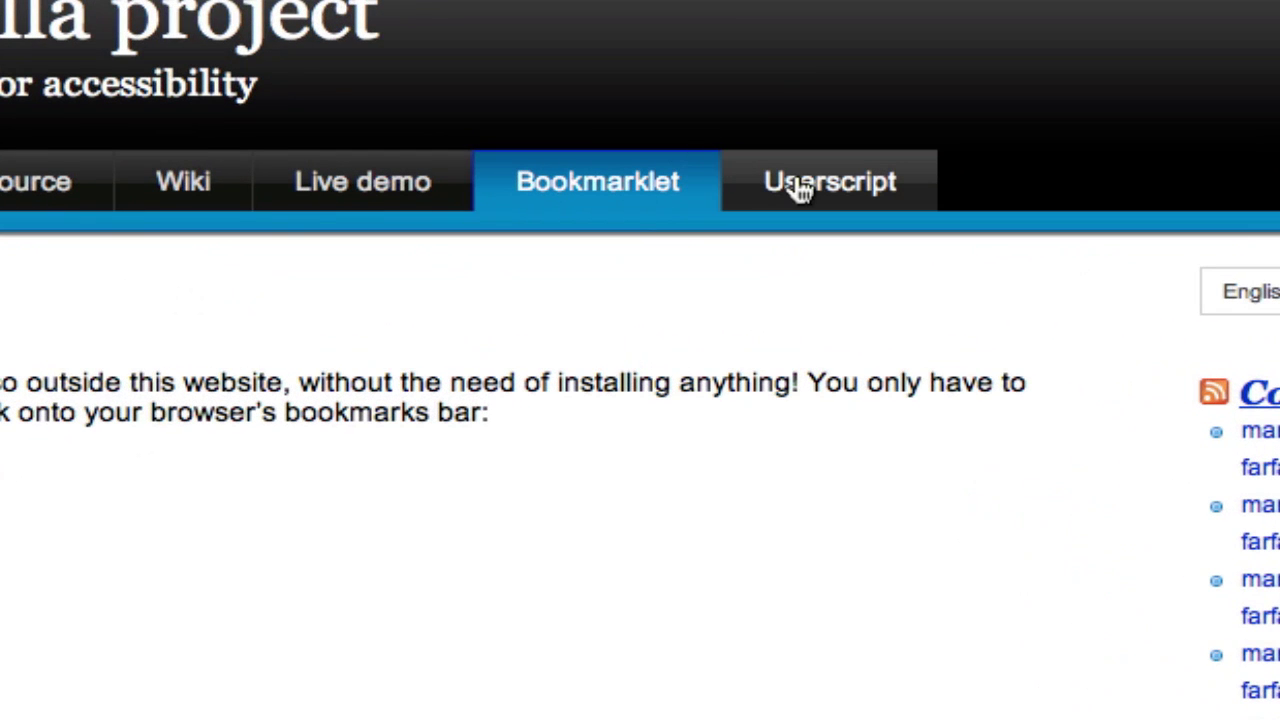
left_click(800, 186)
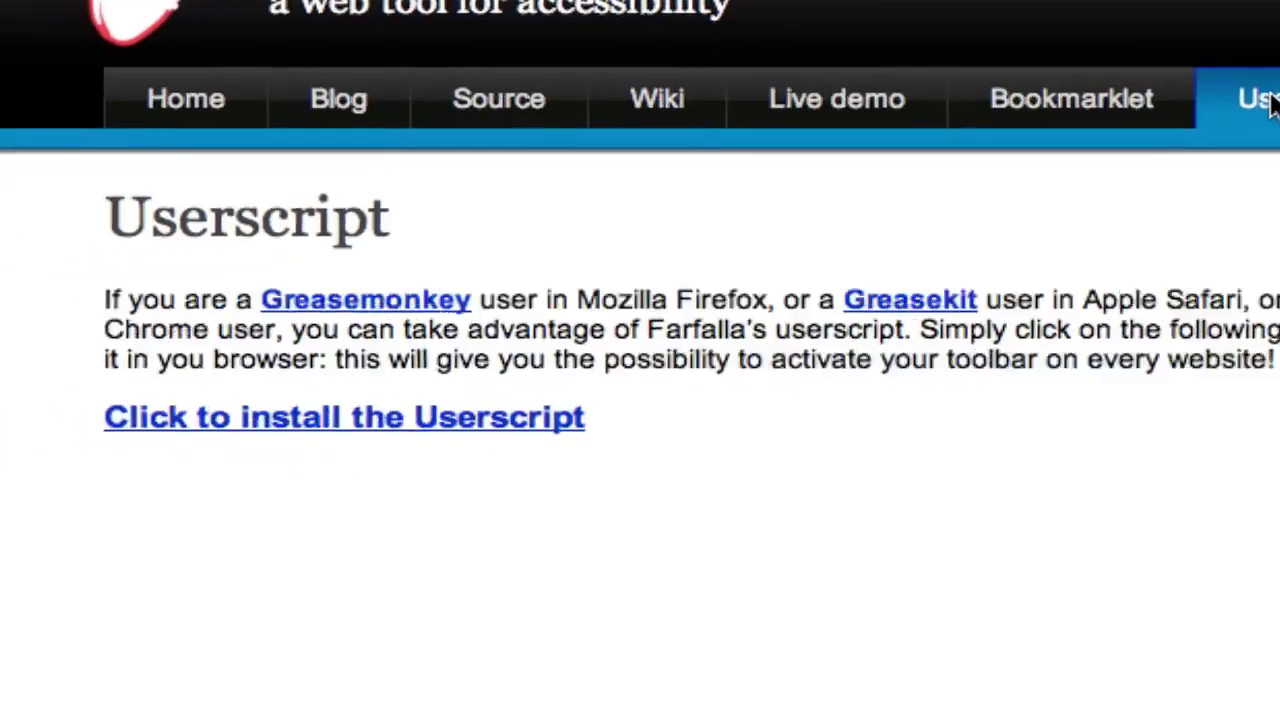
left_click(543, 420)
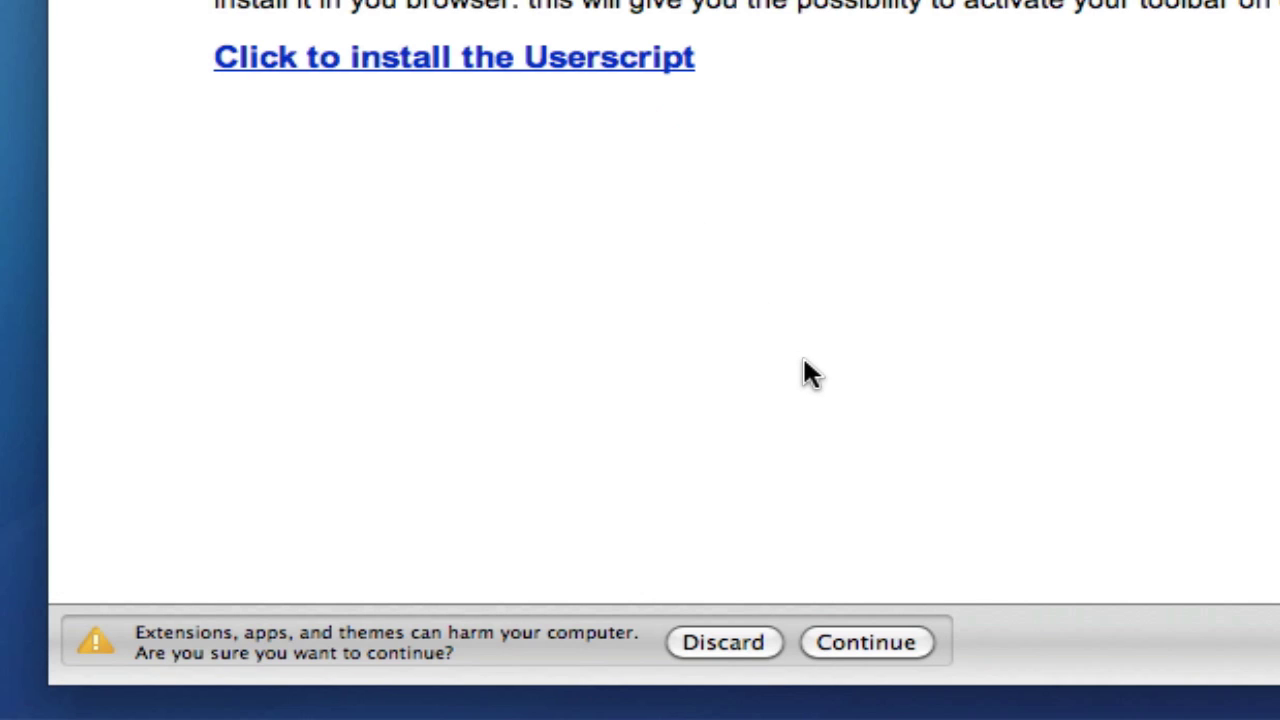
left_click(866, 642)
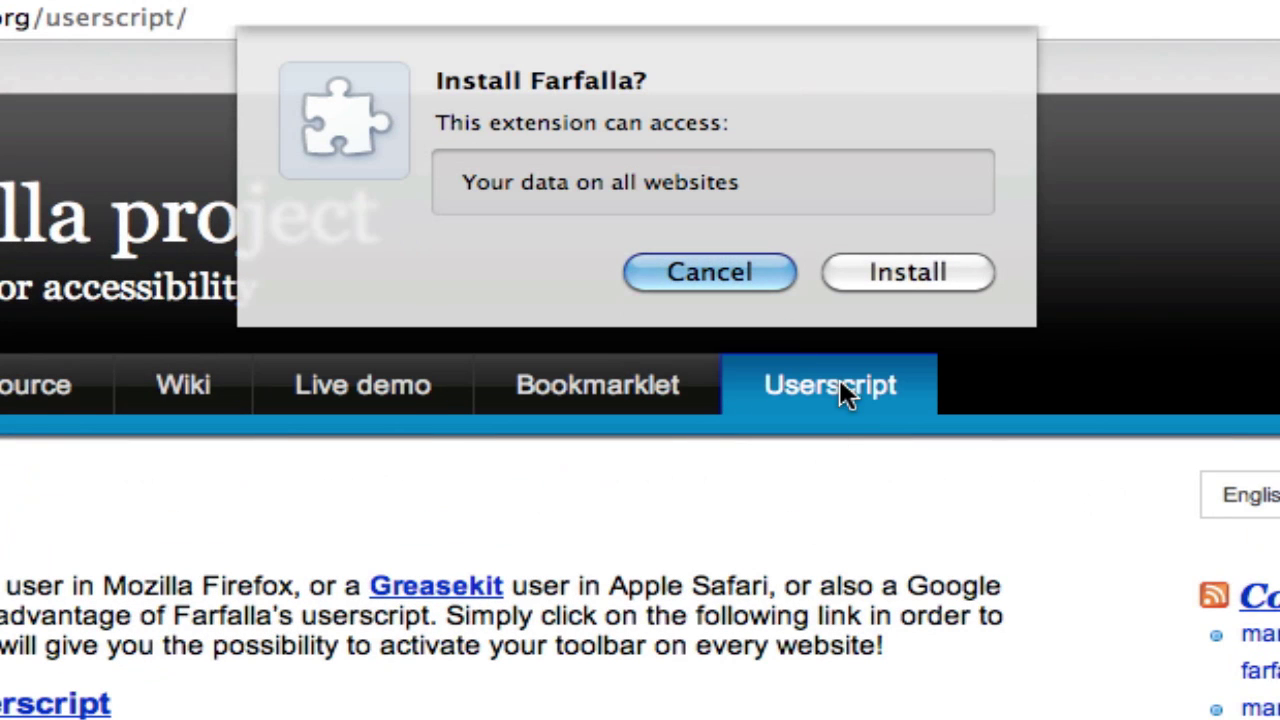
left_click(898, 274)
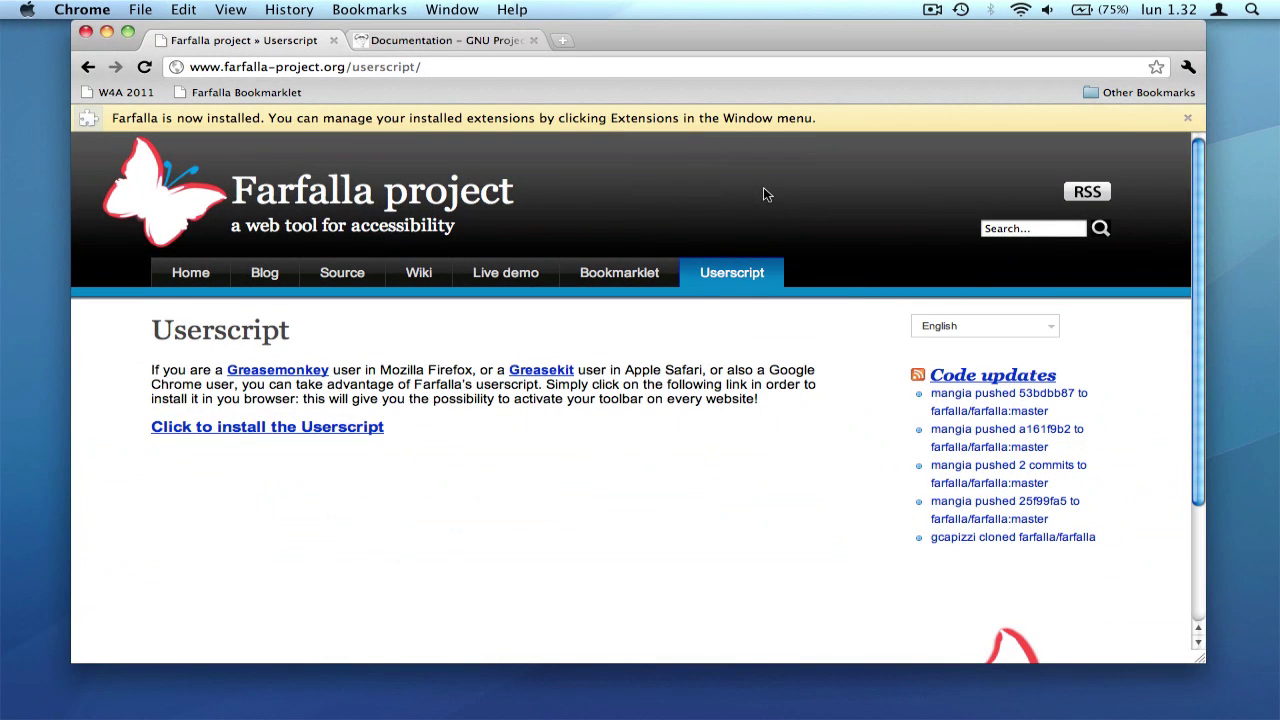
- Reload the GNU Documentation tab and pick Farfalla's Selective Magnification profile to magnify its documentation sources list
left_click(442, 39)
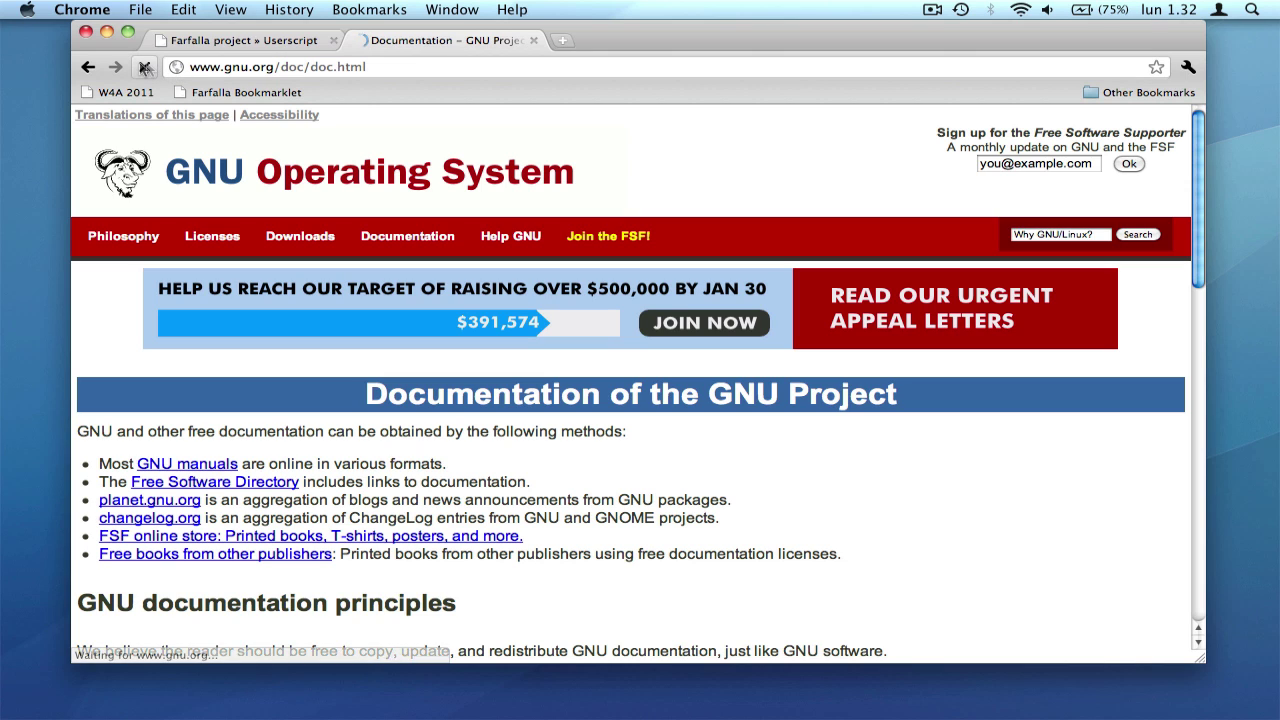
left_click(143, 67)
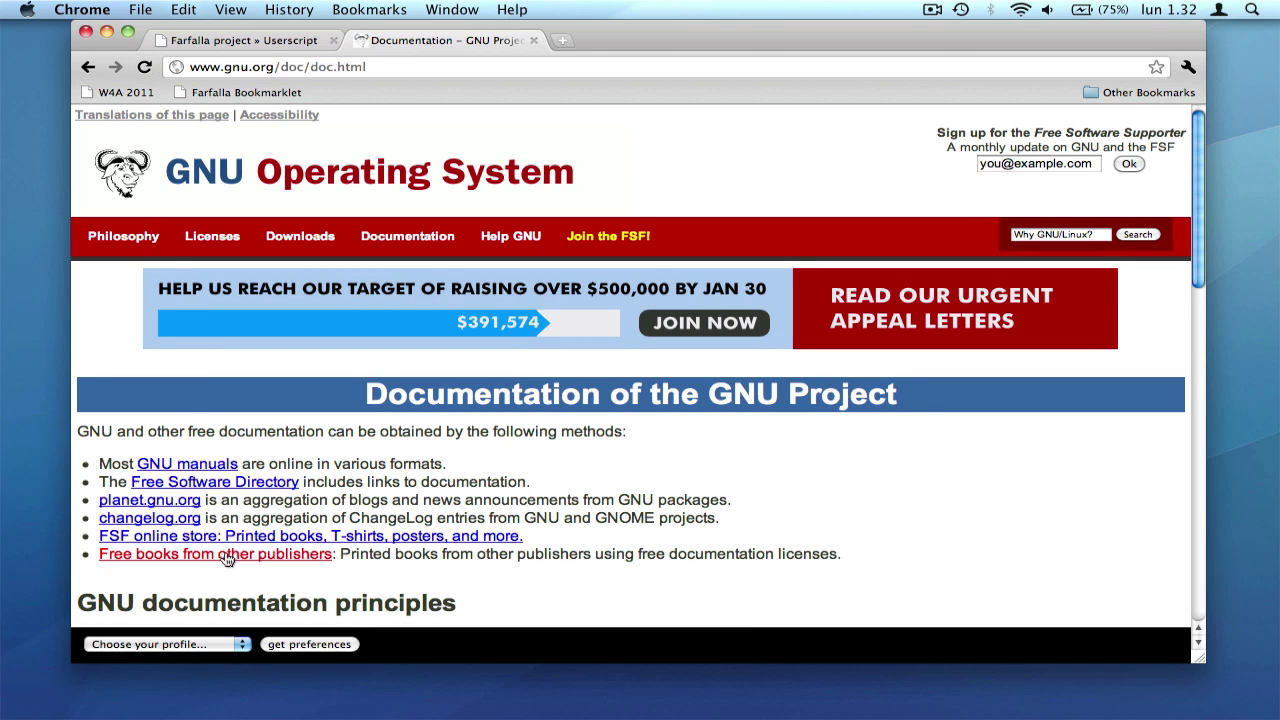
left_click(232, 645)
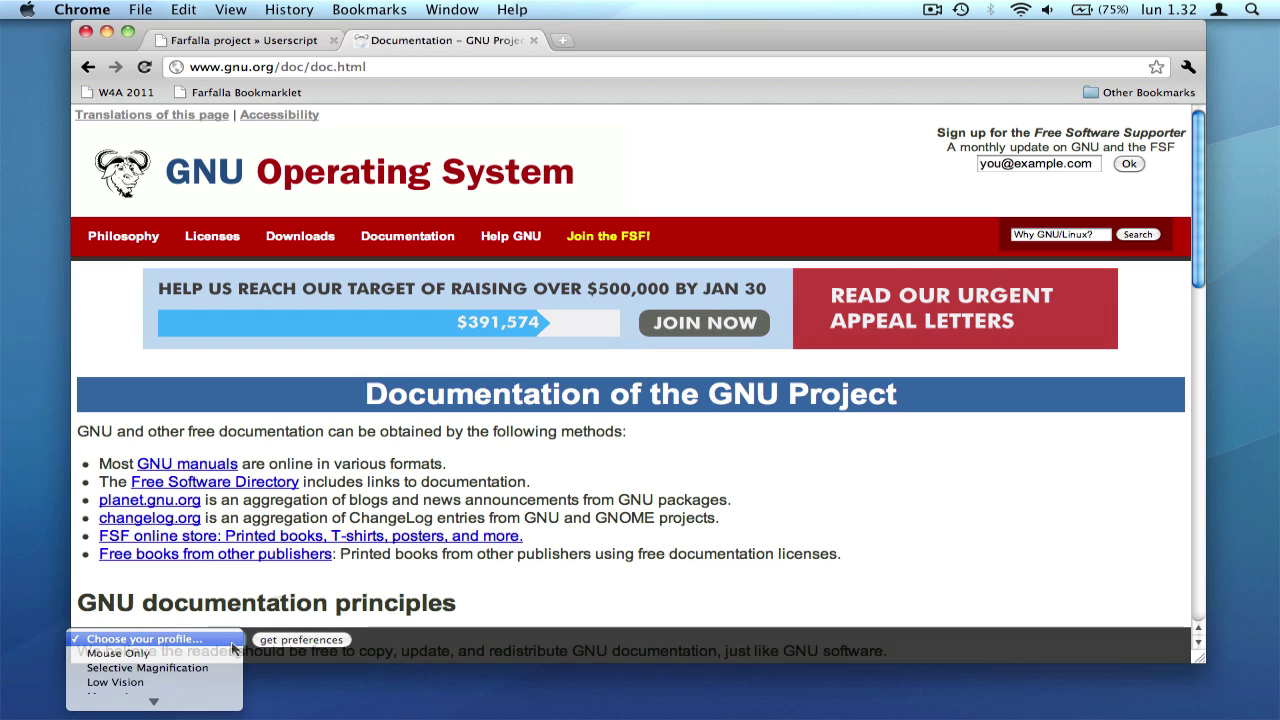
left_click(147, 668)
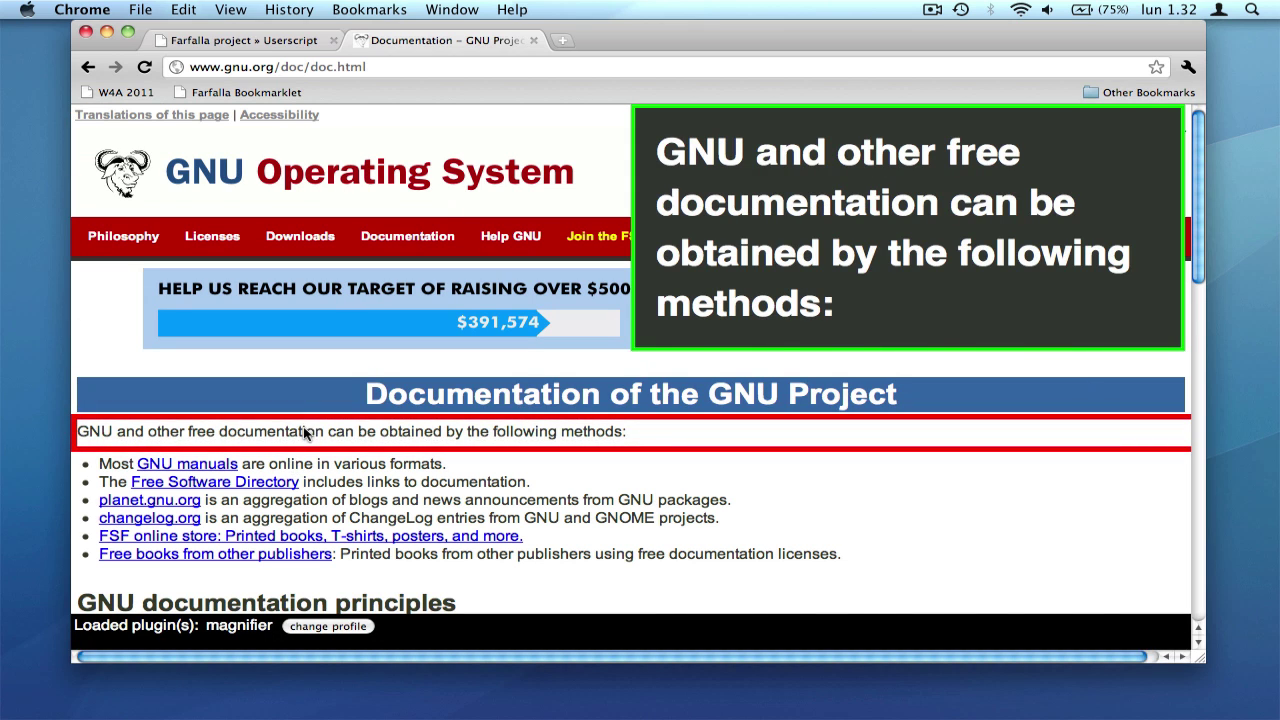
mouse_move(303, 466)
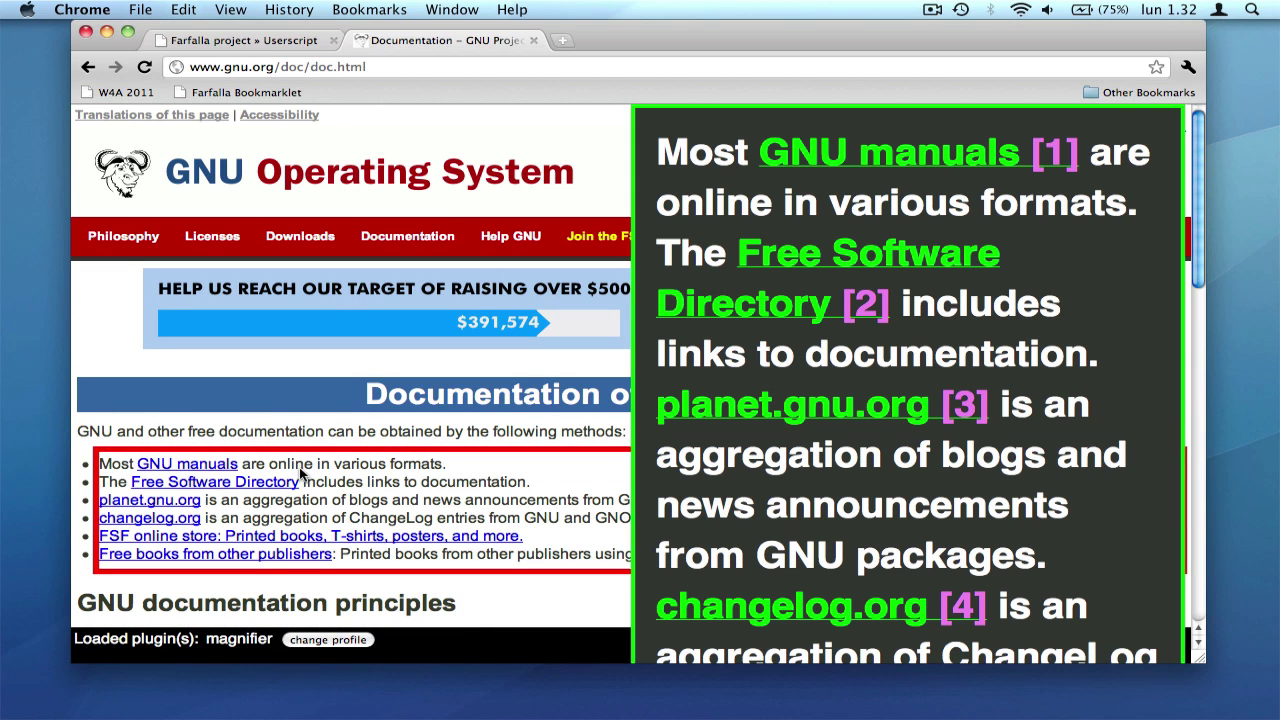
mouse_move(270, 600)
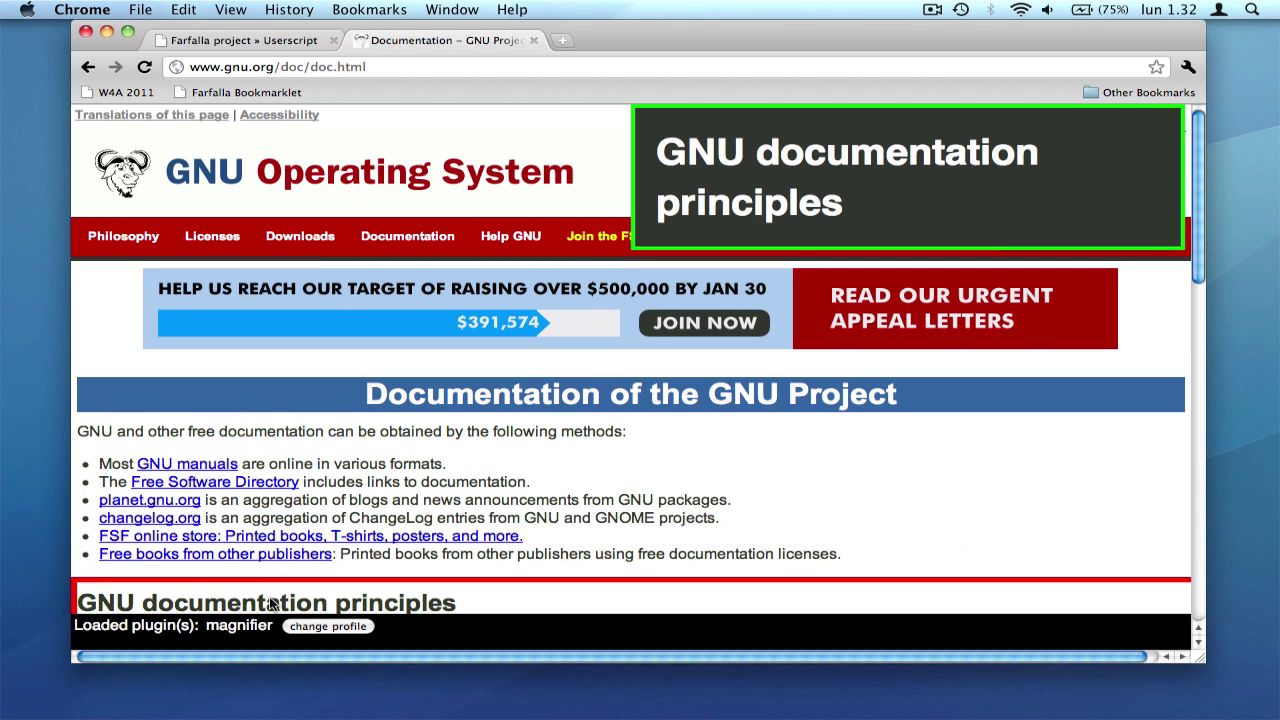
mouse_move(272, 515)
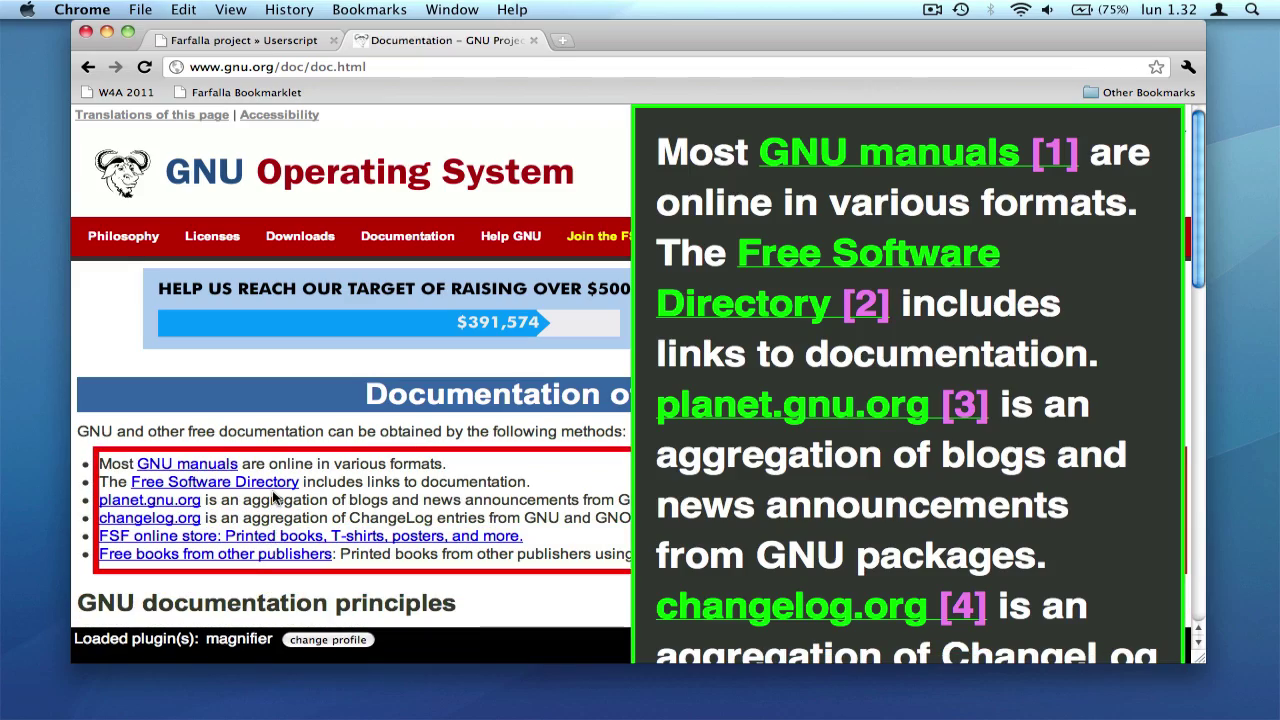